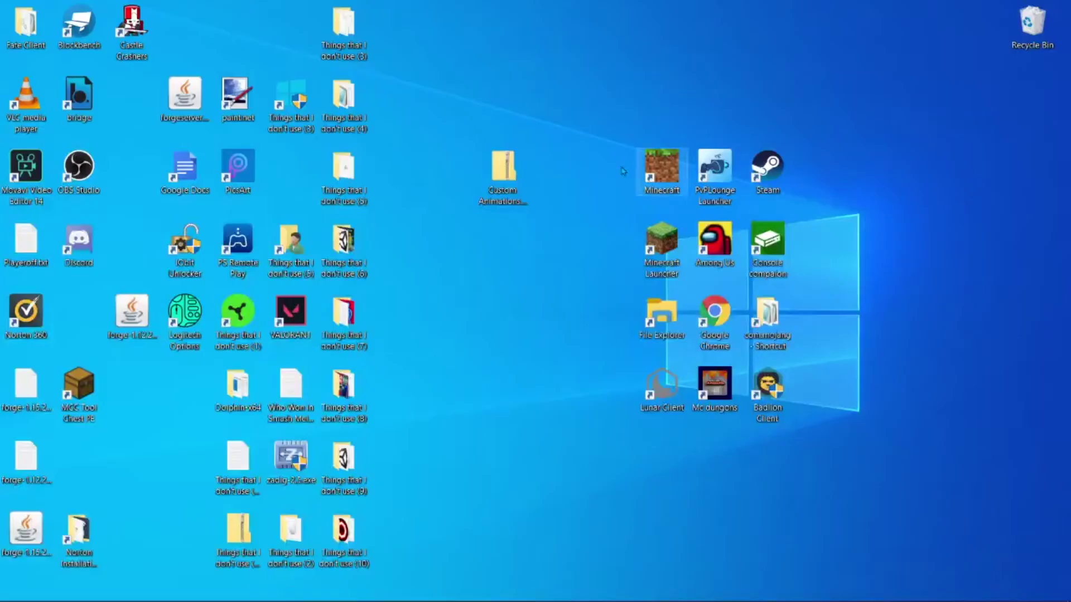
# Step: Extract the Custom Animations zip and move the extracted folder onto the desktop
pyautogui.click(516, 186)
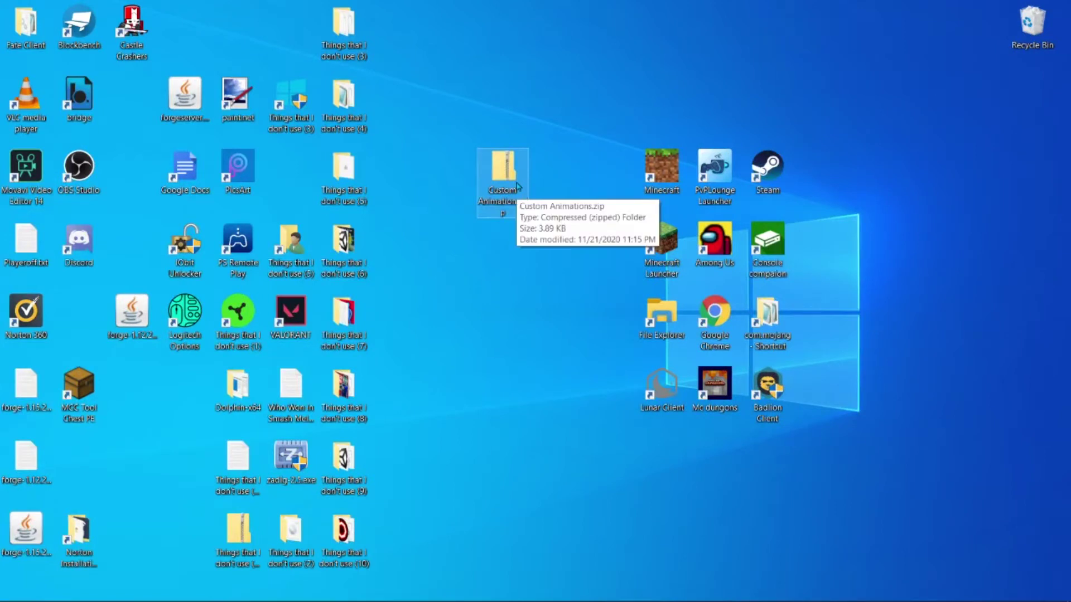
pyautogui.rightClick(517, 182)
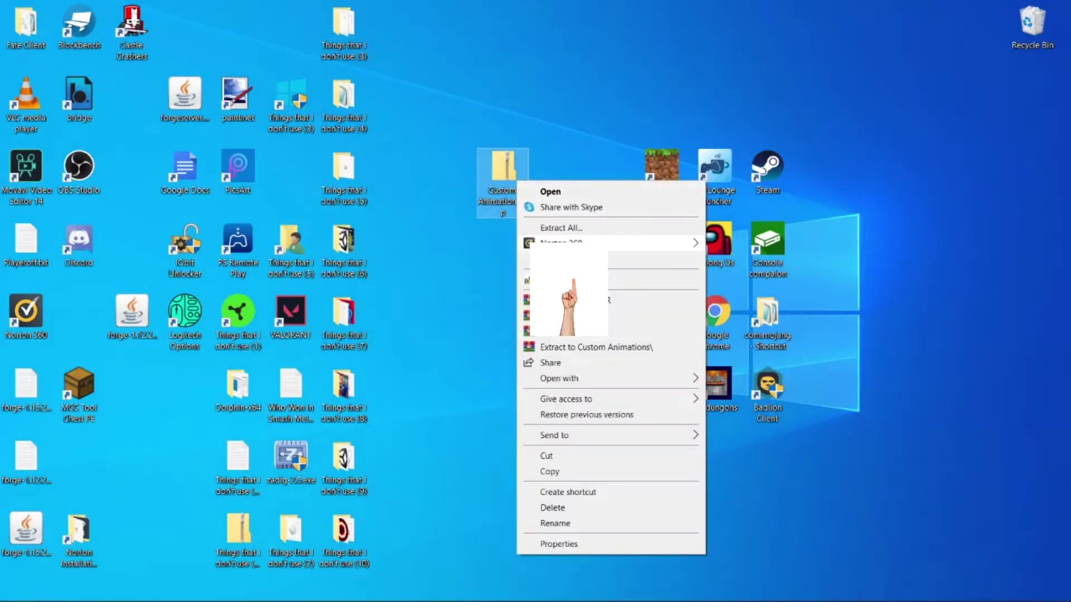
pyautogui.click(561, 228)
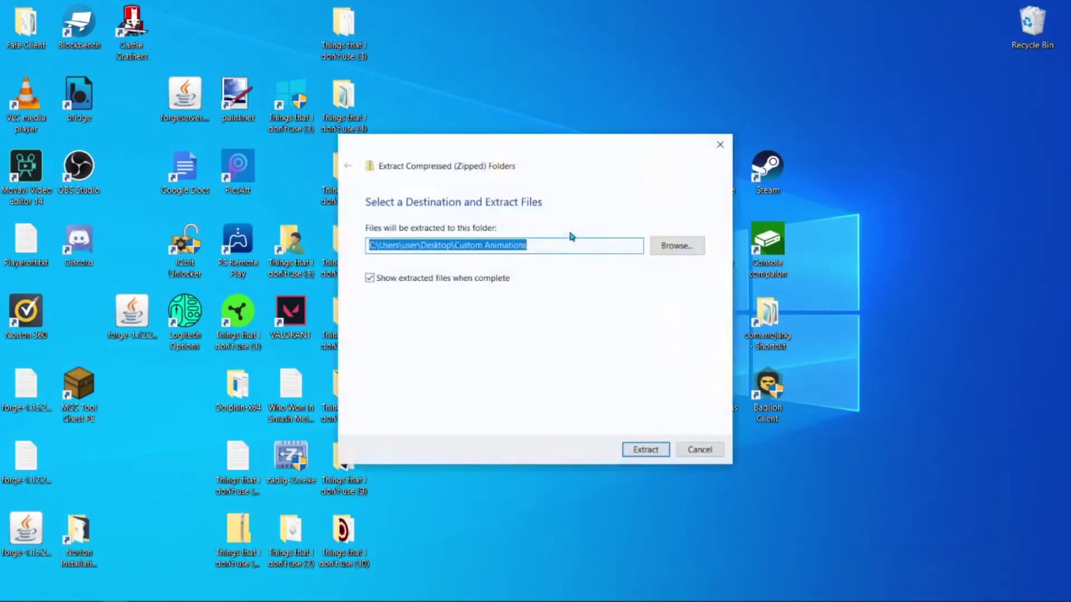
pyautogui.click(645, 449)
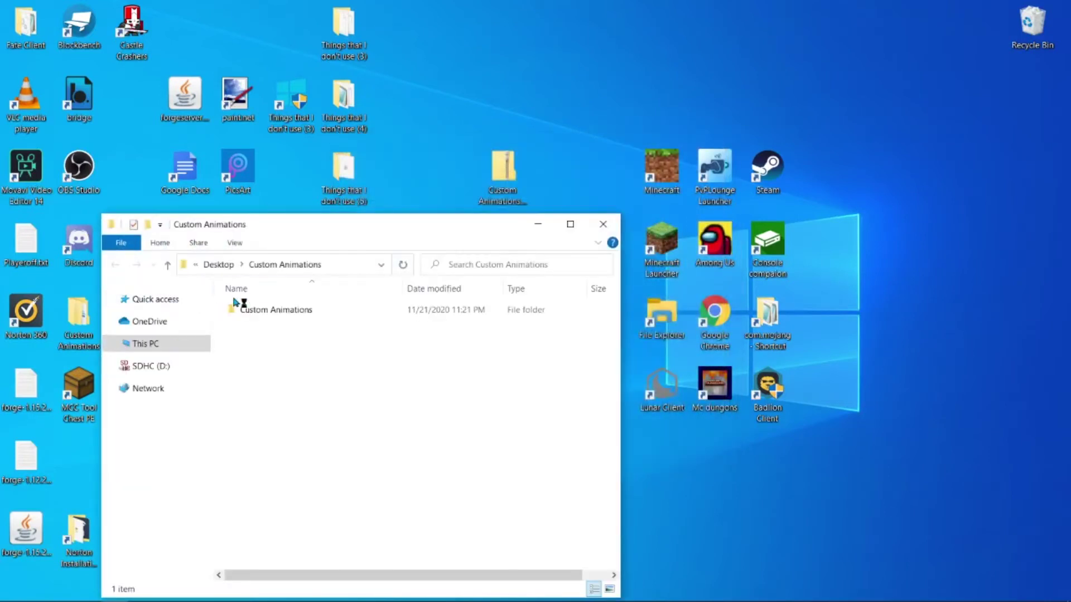
pyautogui.moveTo(268, 305); pyautogui.dragTo(918, 174)
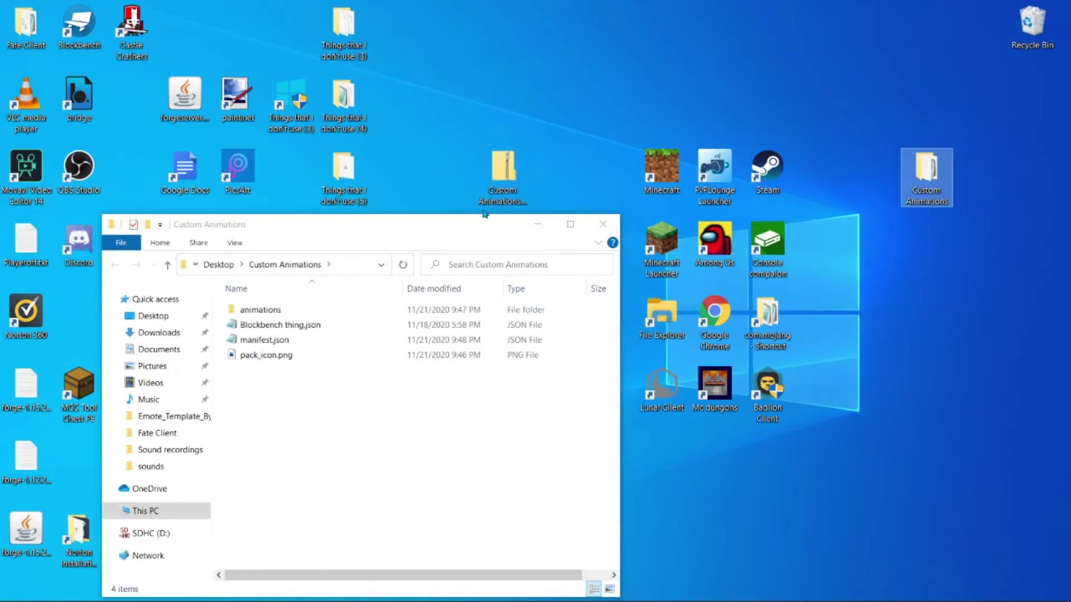
pyautogui.moveTo(355, 230); pyautogui.dragTo(432, 183)
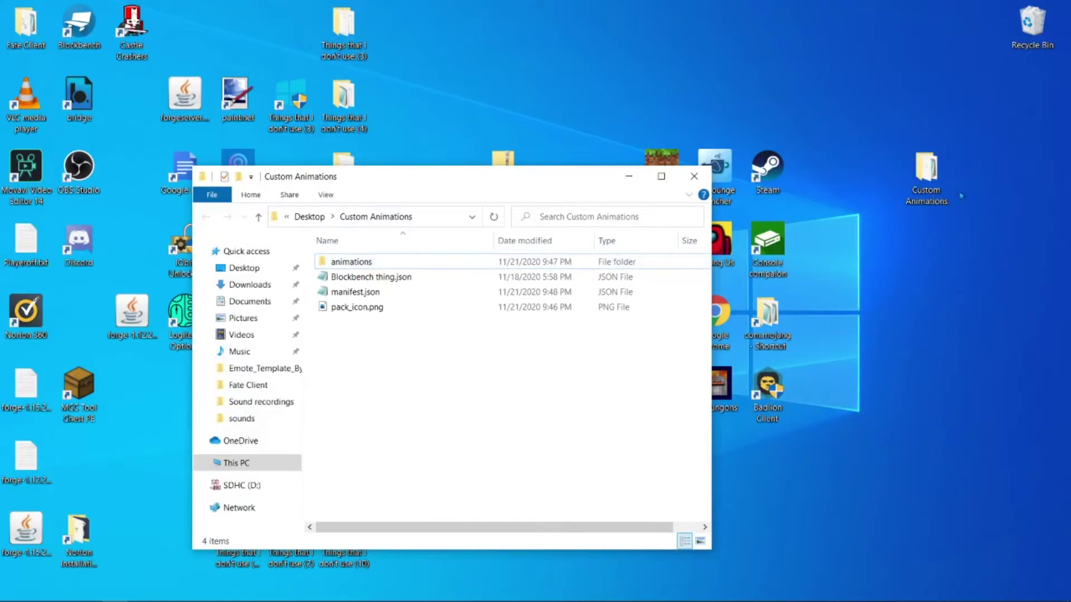
pyautogui.click(694, 176)
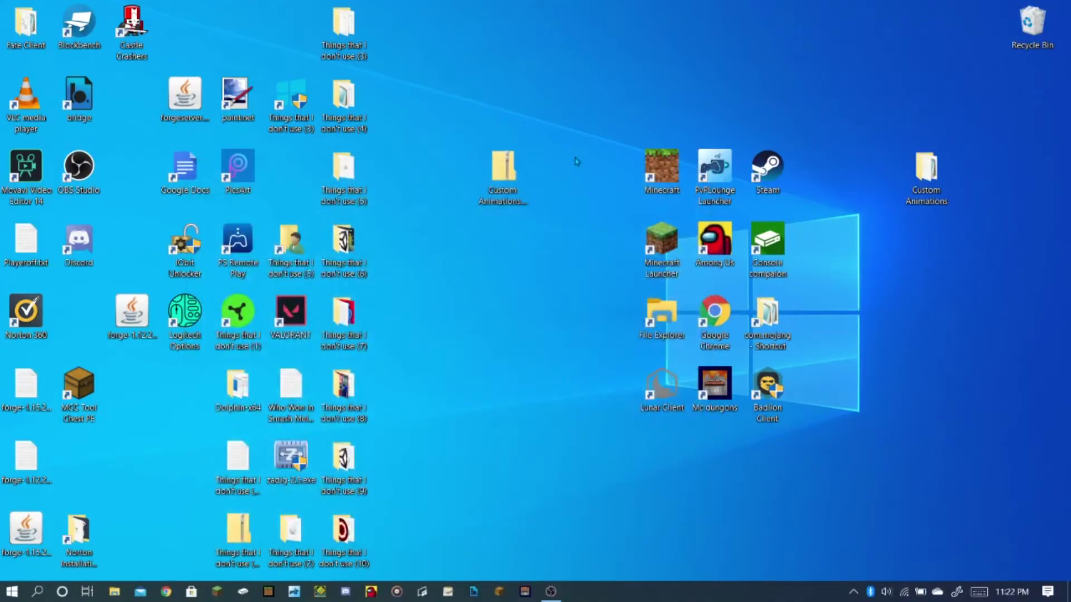
# Step: Delete the leftover Custom Animations zip file
pyautogui.doubleClick(502, 169)
pyautogui.rightClick(500, 168)
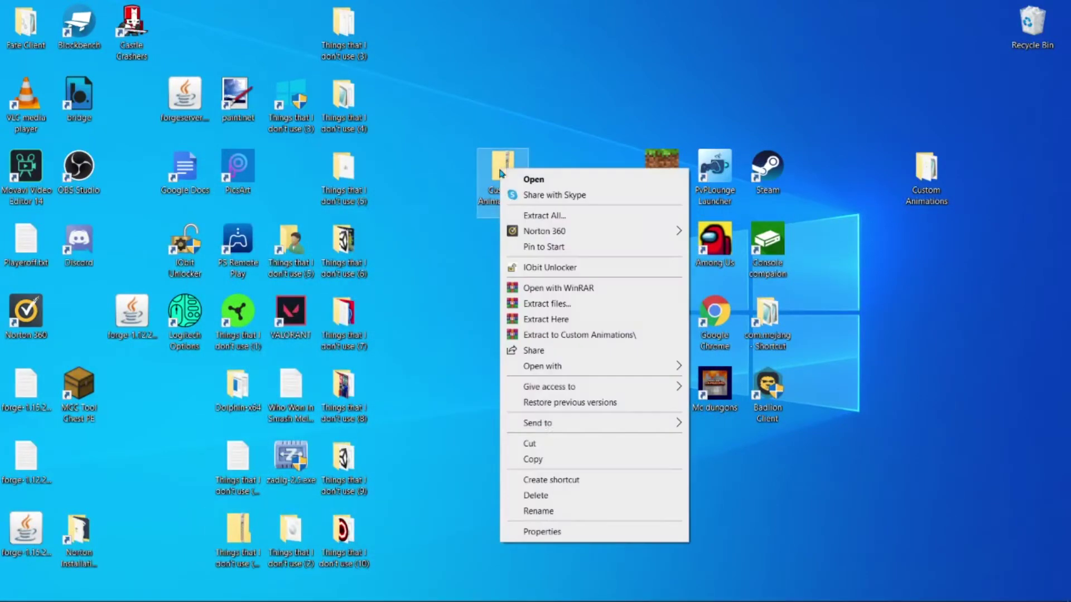
pyautogui.click(560, 501)
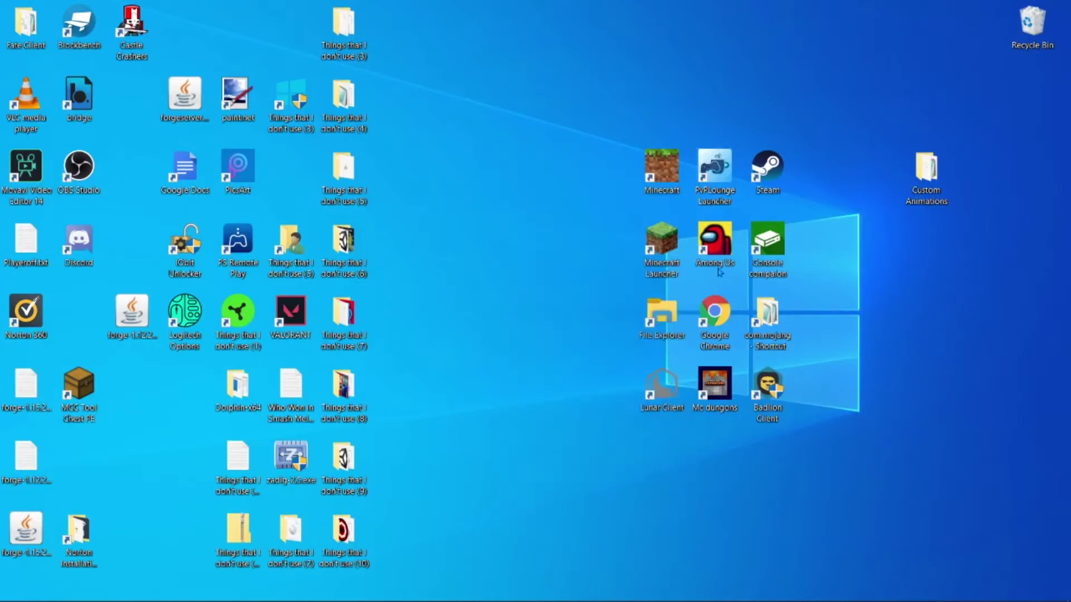
# Step: Go to blockbench.net in a maximized Chrome window and launch the Blockbench web app
pyautogui.doubleClick(715, 312)
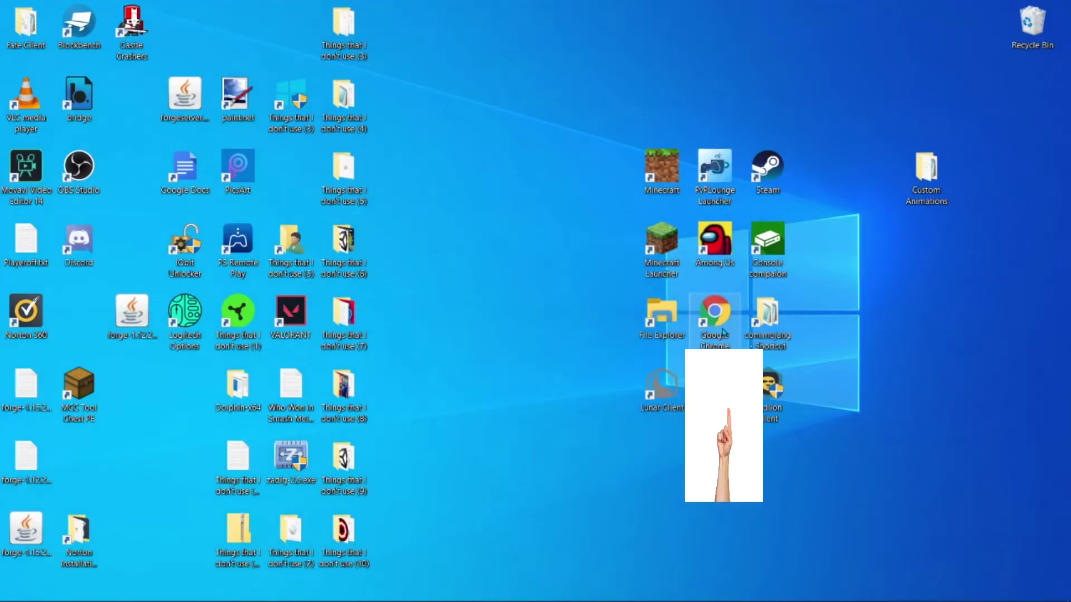
pyautogui.click(821, 105)
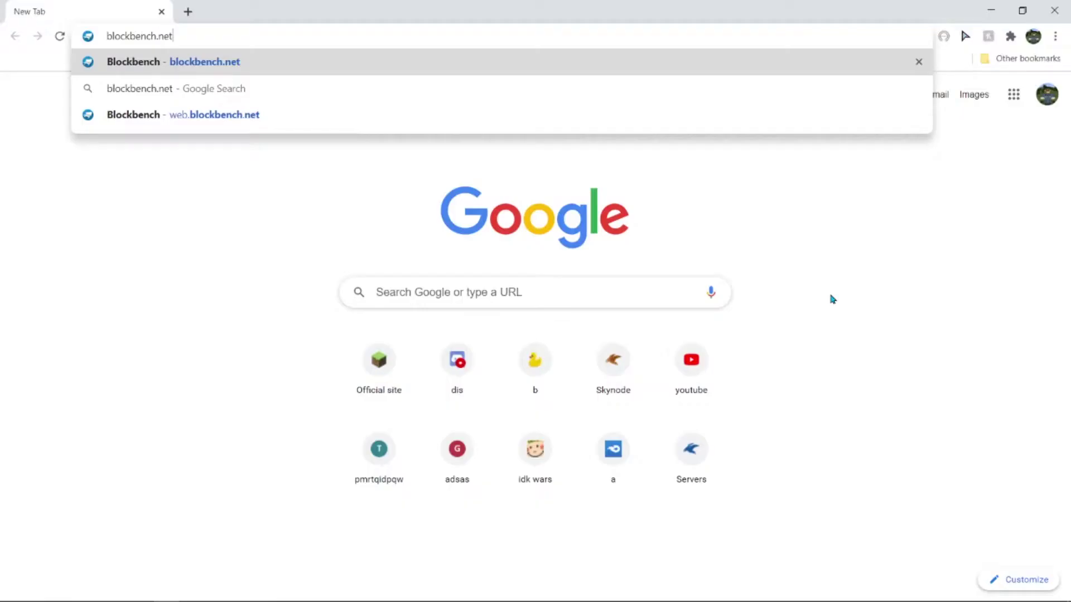
pyautogui.press('Return')
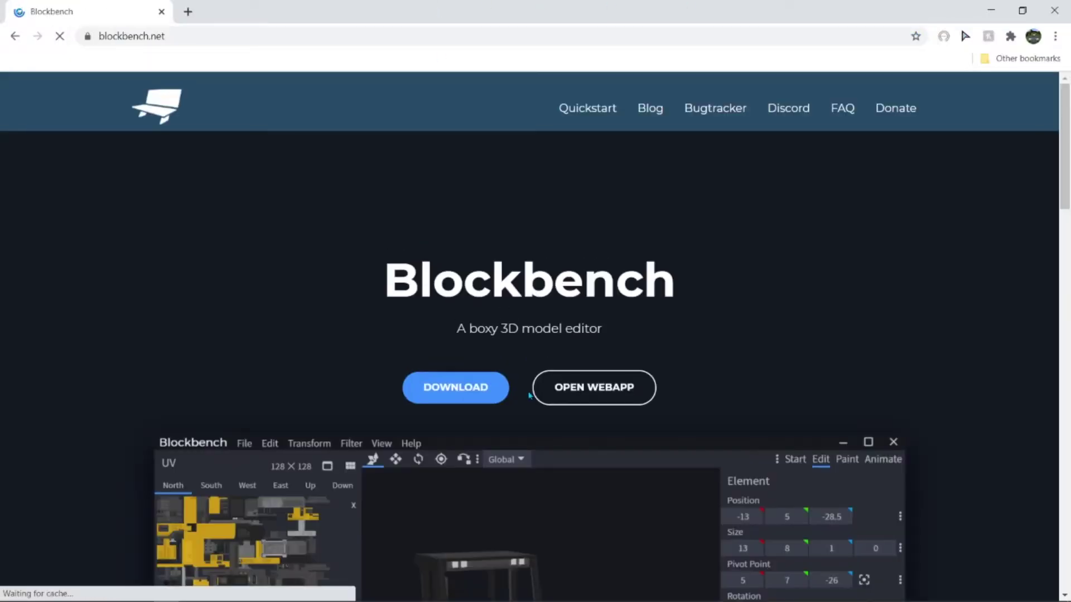
pyautogui.scroll(-1, 580, 336)
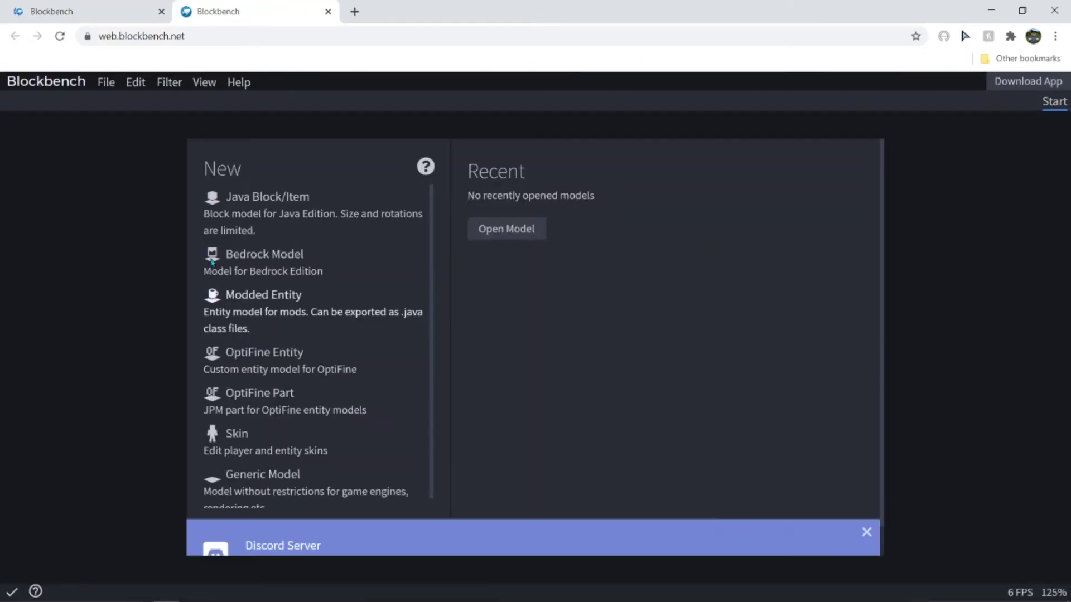
# Step: Start a Bedrock Model project and open Blockbench thing.json from the Custom Animations folder
pyautogui.click(260, 261)
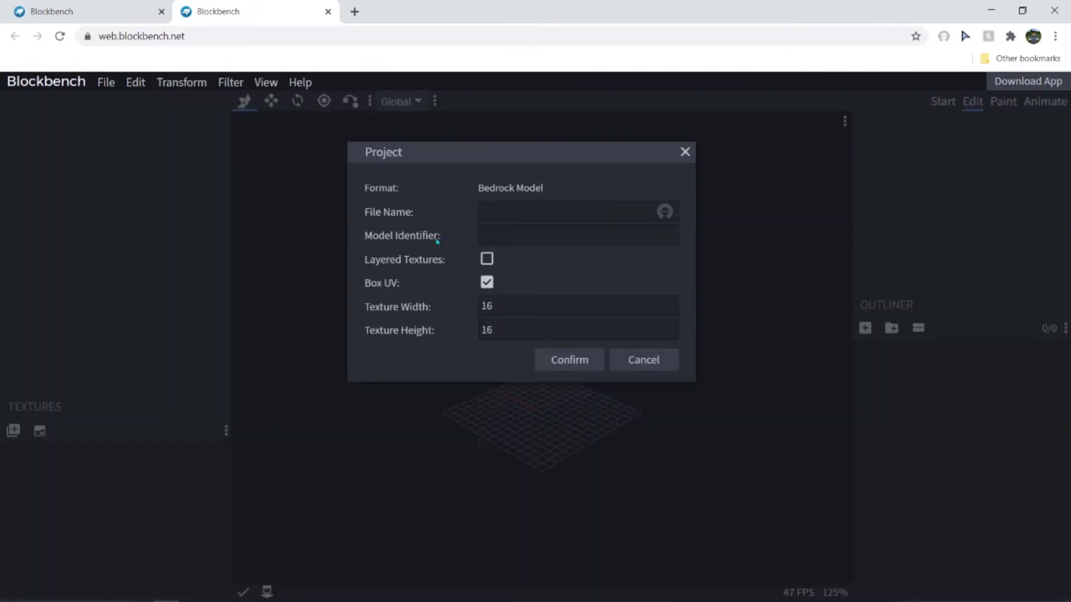
pyautogui.click(684, 154)
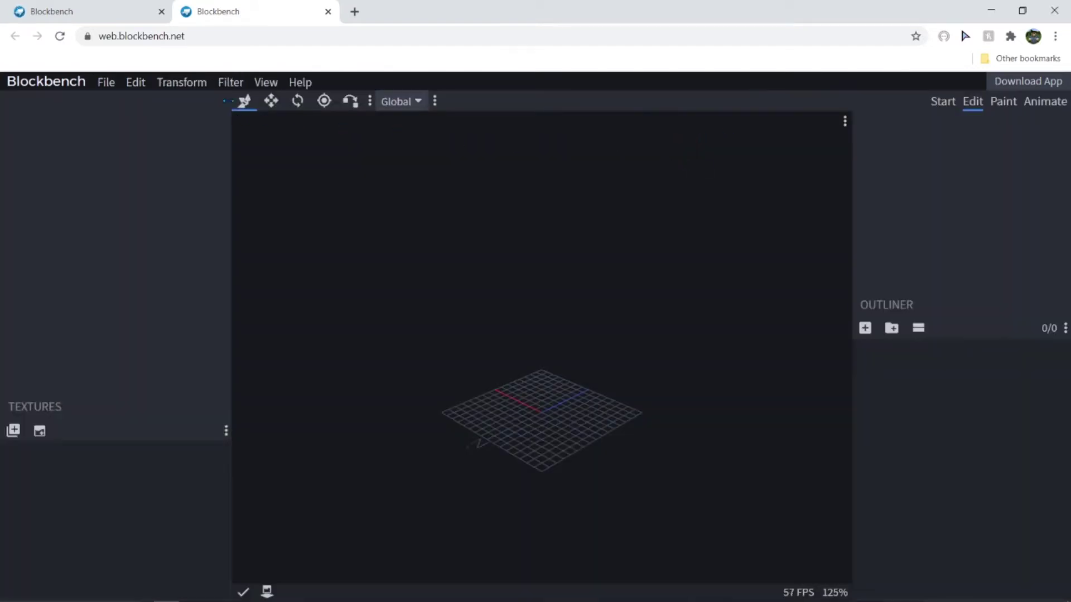
pyautogui.click(106, 83)
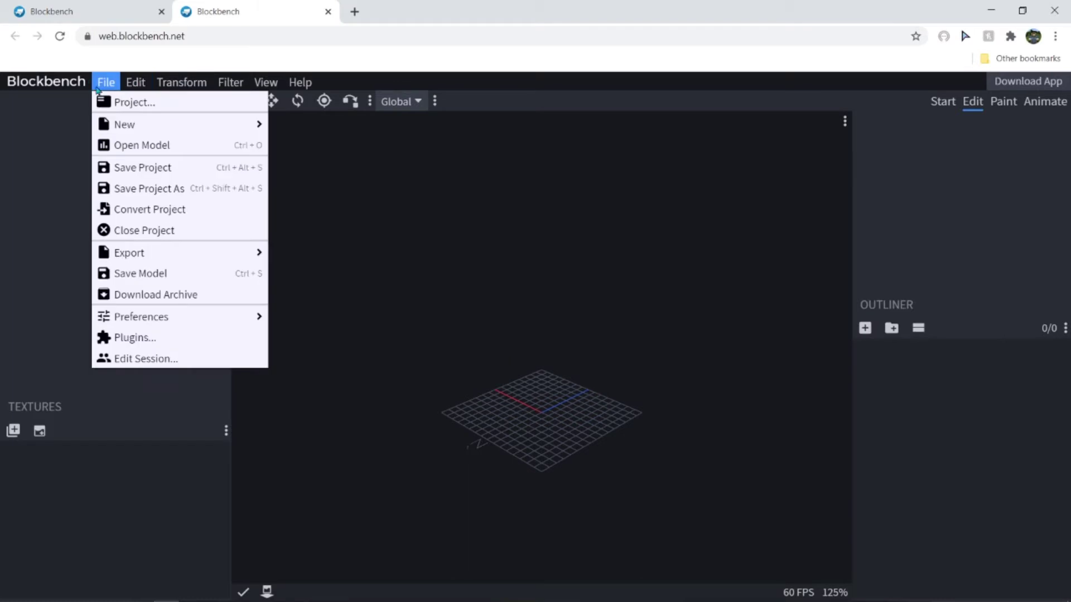
pyautogui.click(102, 143)
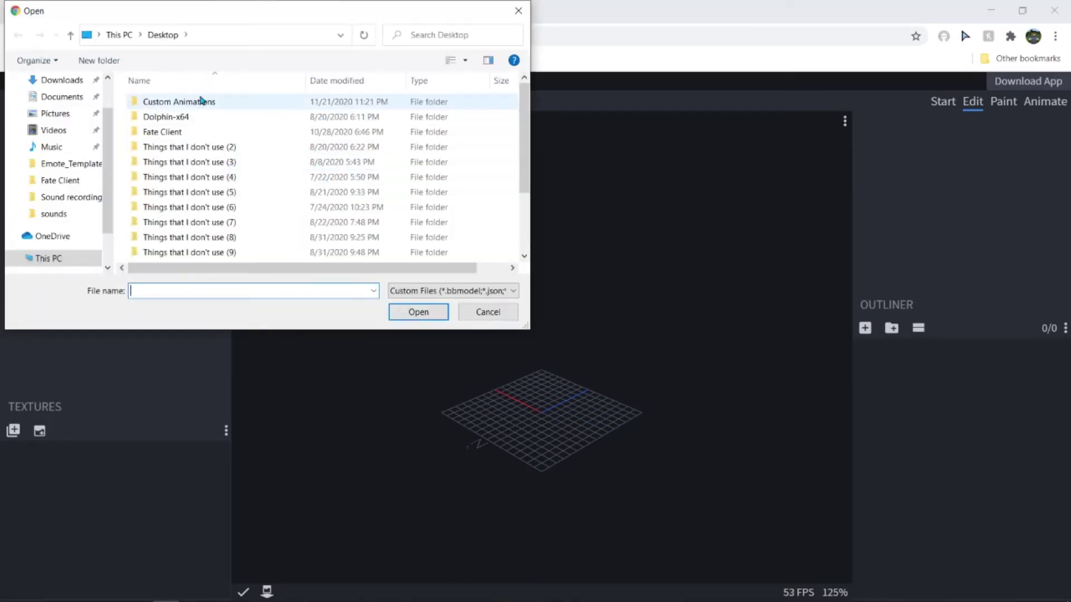
pyautogui.doubleClick(237, 107)
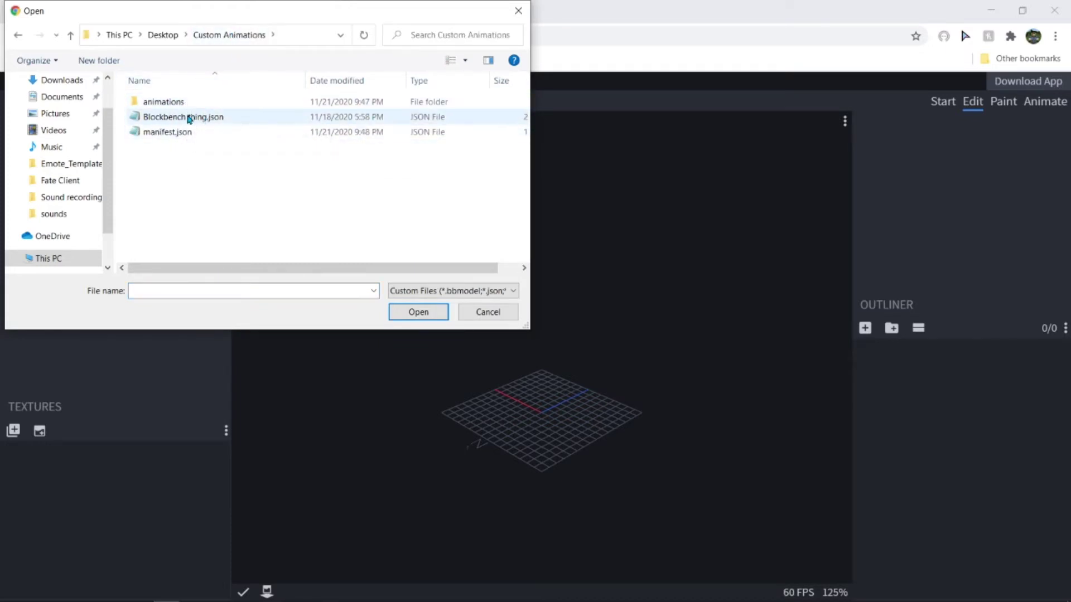
pyautogui.doubleClick(190, 119)
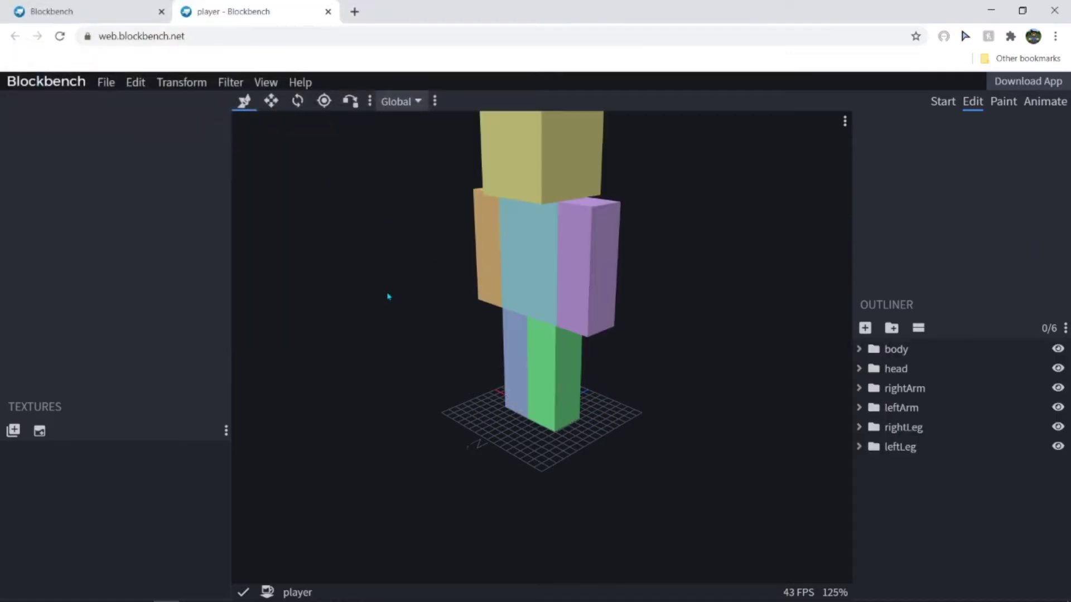
# Step: Switch to Animate mode and add an animation named animation.player.dab
pyautogui.scroll(3, 701, 211)
pyautogui.scroll(-3, 635, 309)
pyautogui.moveTo(636, 308); pyautogui.dragTo(704, 297, button='right')
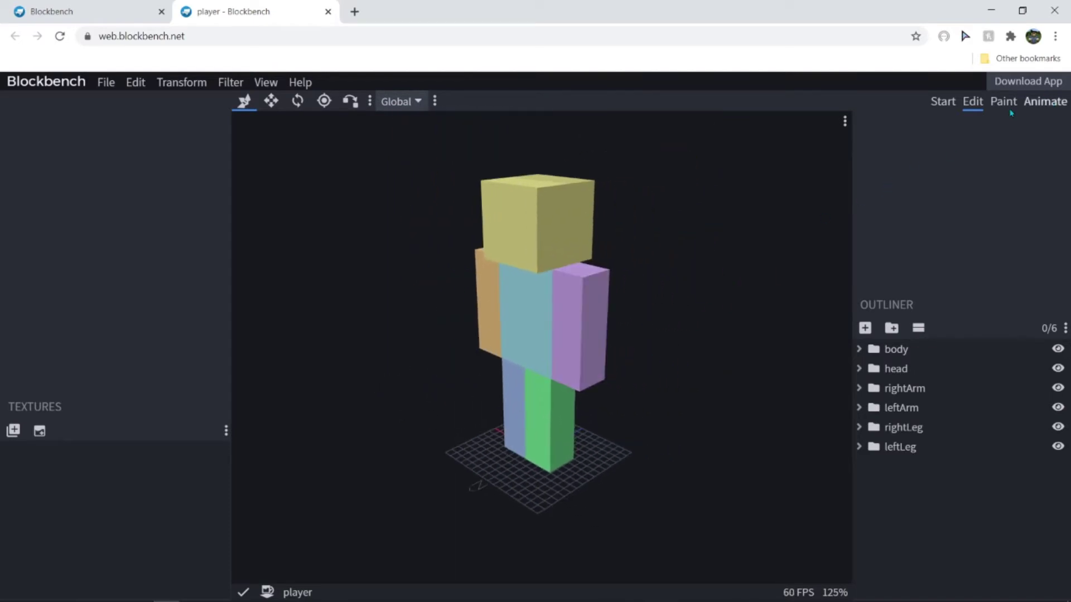
pyautogui.click(1029, 103)
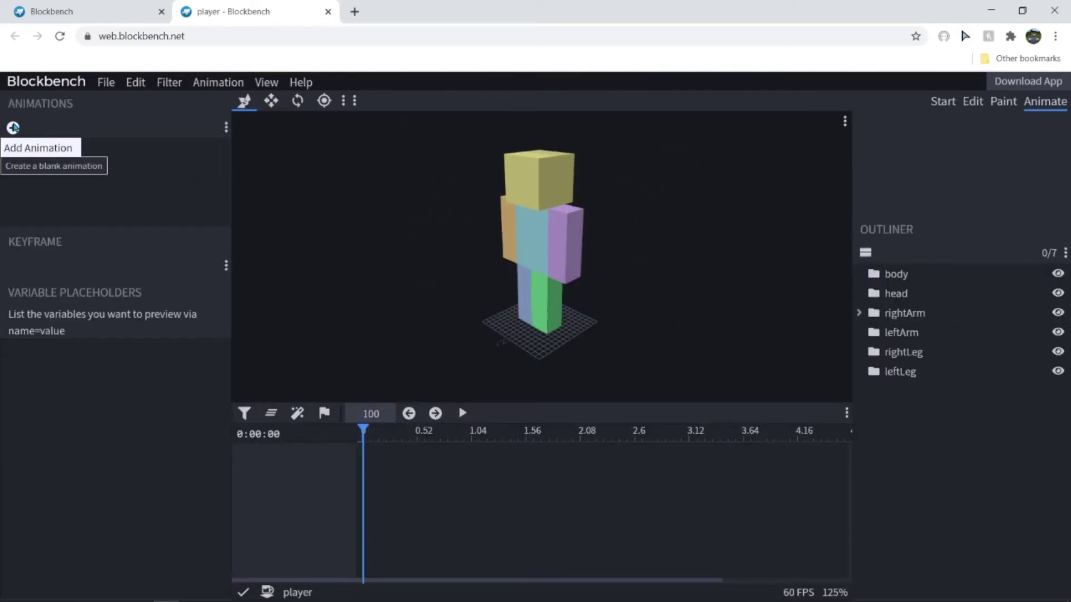
pyautogui.click(14, 127)
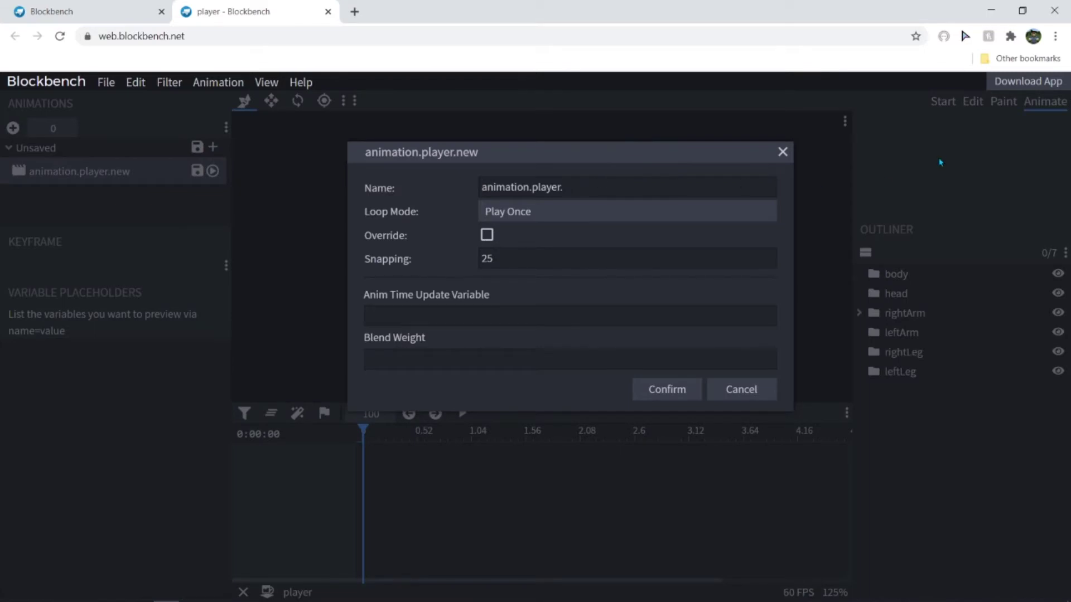
pyautogui.write('sdl')
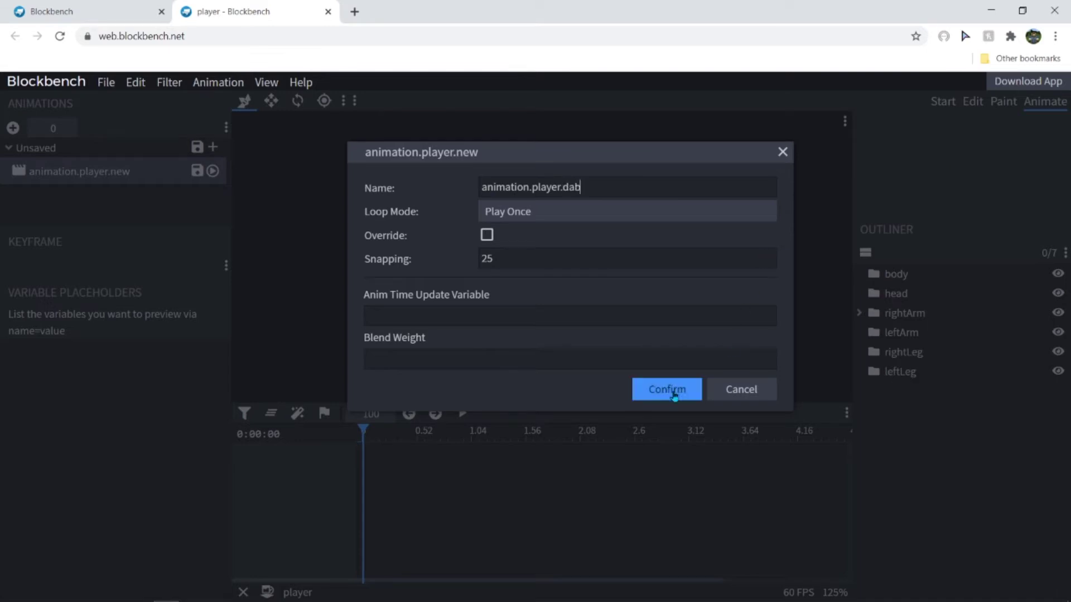
pyautogui.click(676, 390)
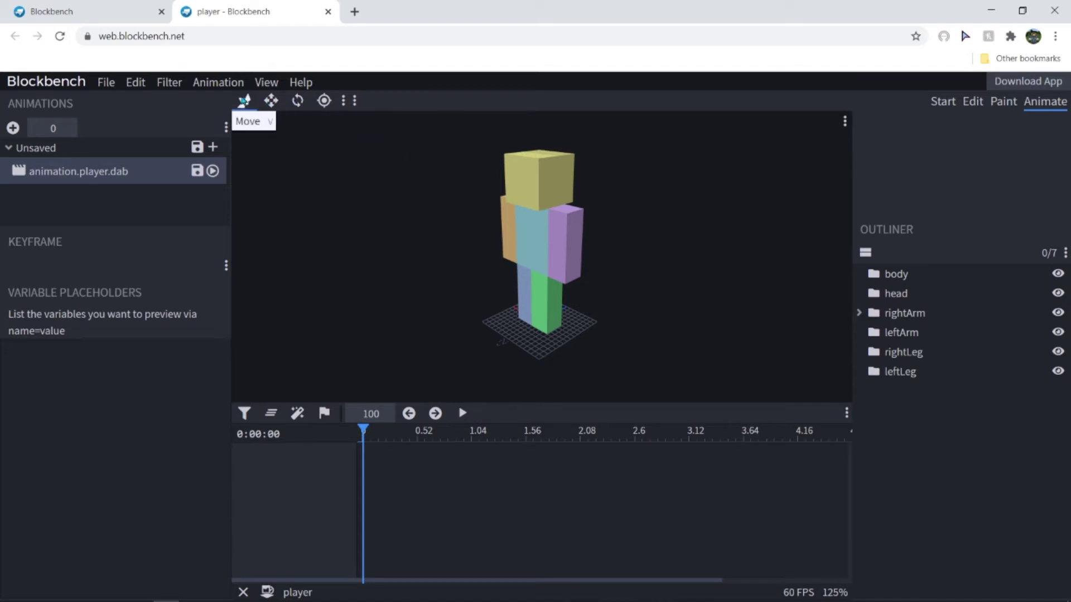
# Step: Give the leftArm bone a position keyframe at 0, undoing a trial rotation
pyautogui.click(562, 236)
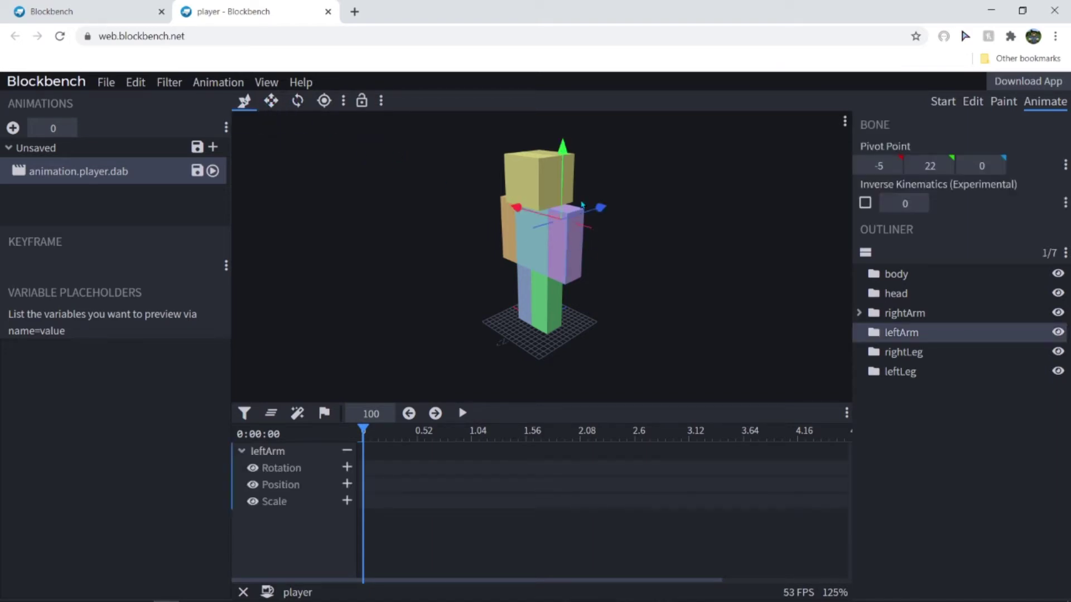
pyautogui.moveTo(582, 205)
pyautogui.mouseDown()
pyautogui.moveTo(736, 162)
pyautogui.moveTo(457, 229)
pyautogui.moveTo(583, 195)
pyautogui.mouseUp()
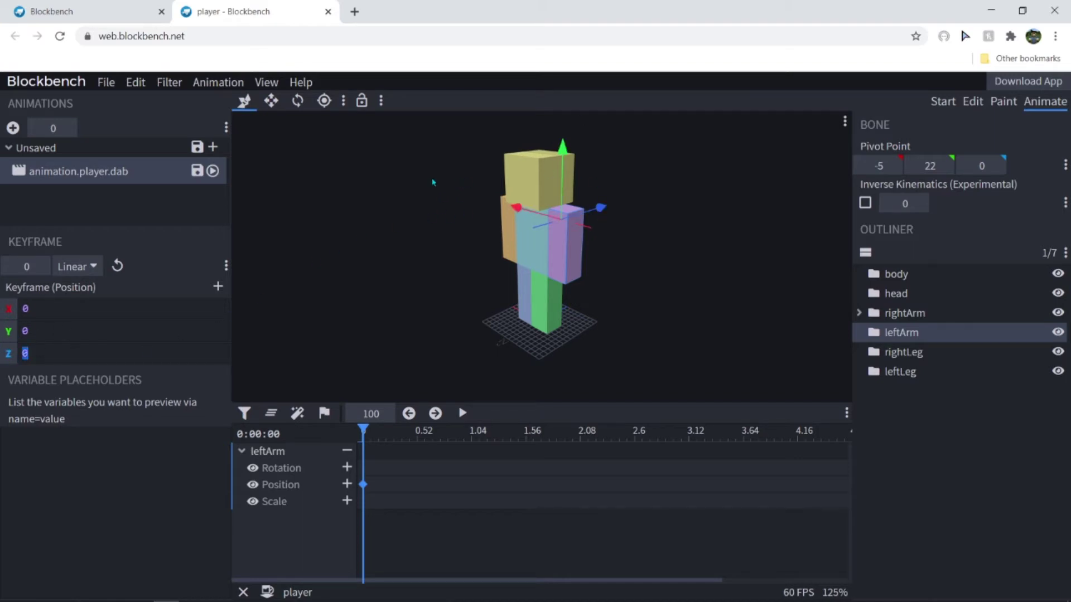
pyautogui.click(295, 102)
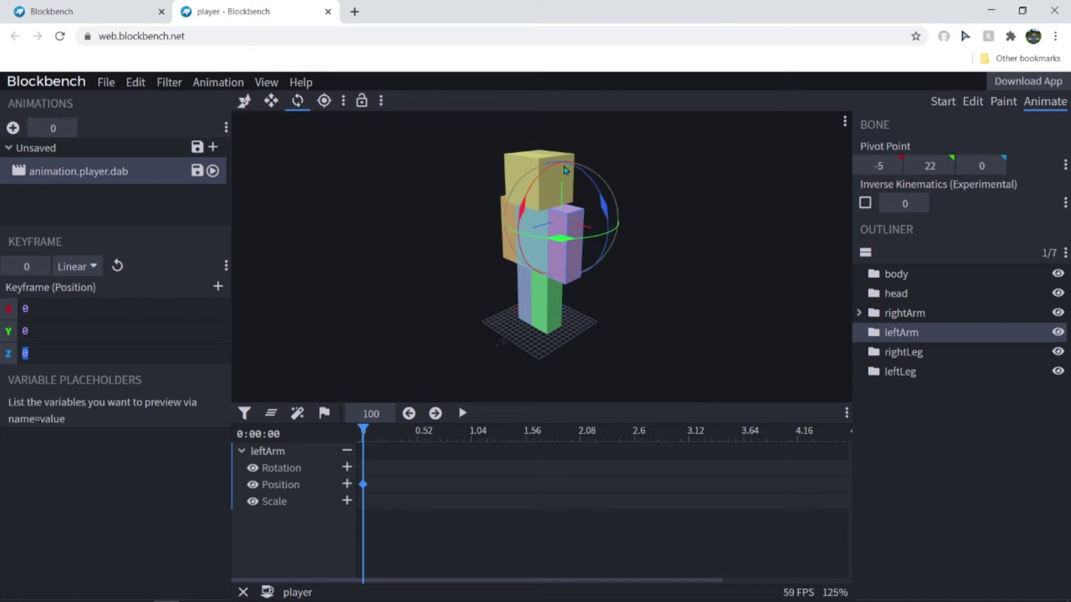
pyautogui.moveTo(604, 209); pyautogui.dragTo(564, 245)
pyautogui.hotkey('ctrl', 'z')
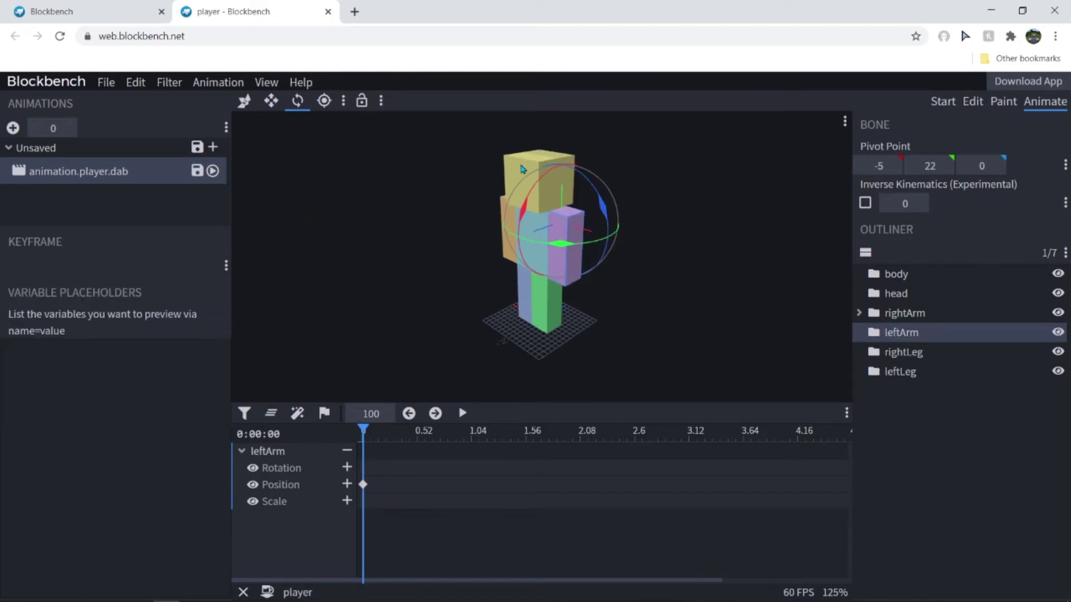
# Step: Orbit to a front view of the model and select the leftArm starting keyframe
pyautogui.click(544, 157)
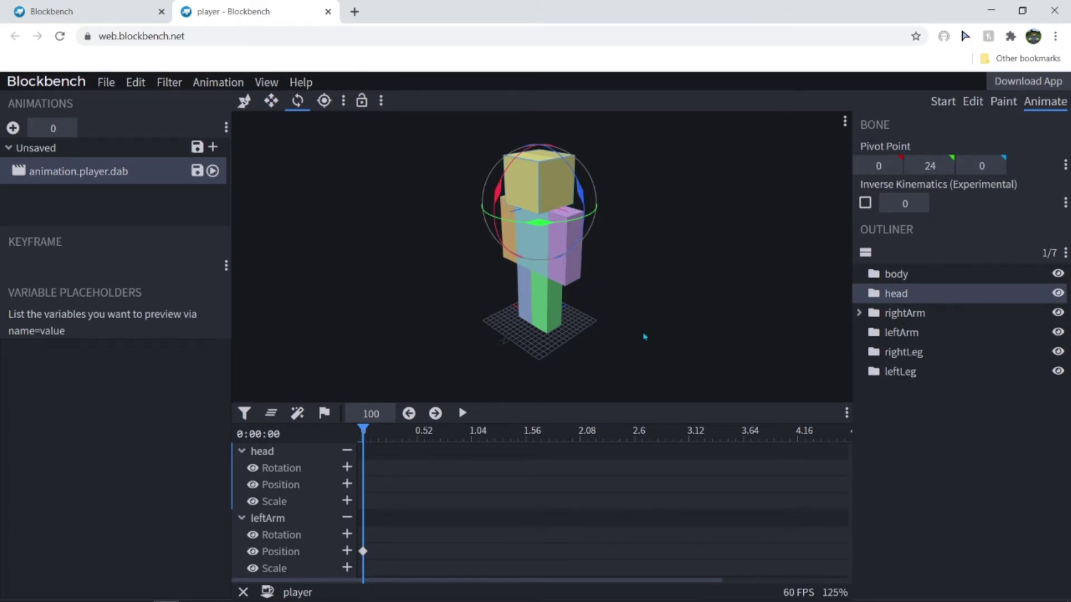
pyautogui.moveTo(644, 336); pyautogui.dragTo(702, 380)
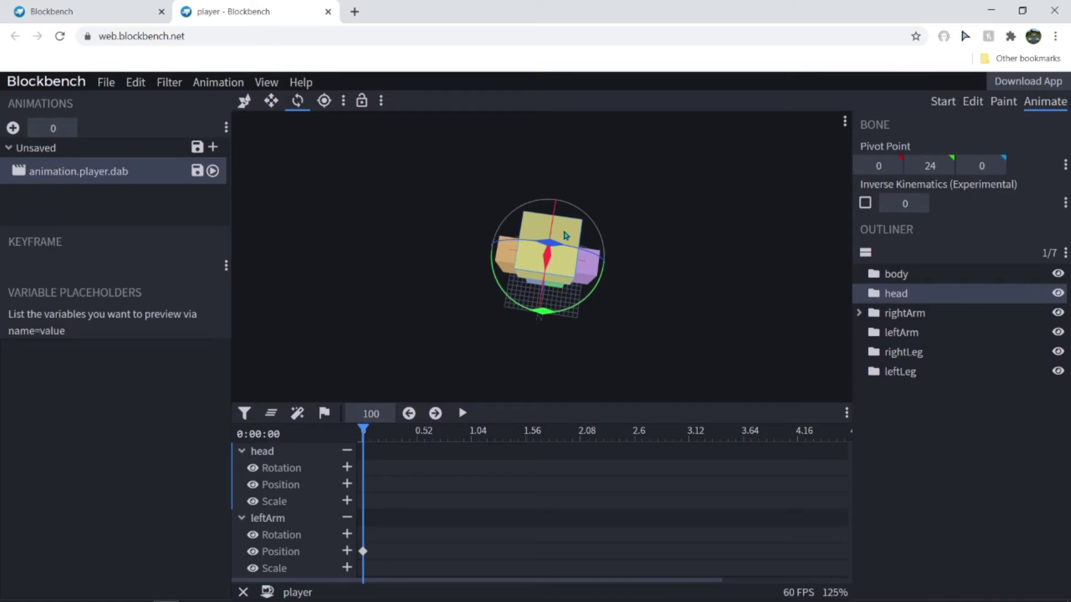
pyautogui.moveTo(709, 310); pyautogui.dragTo(639, 269)
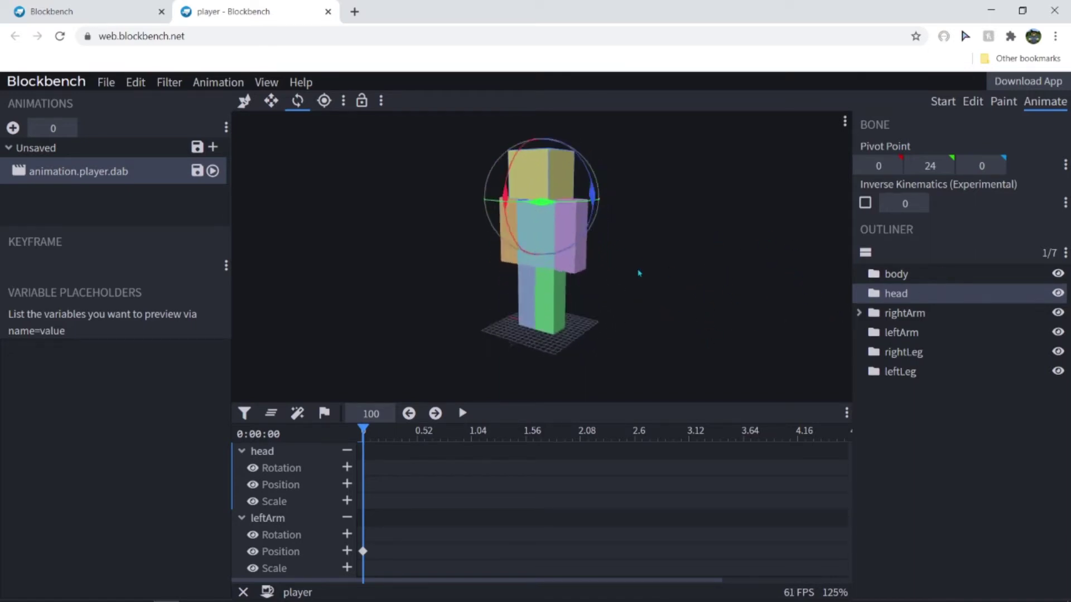
pyautogui.click(363, 550)
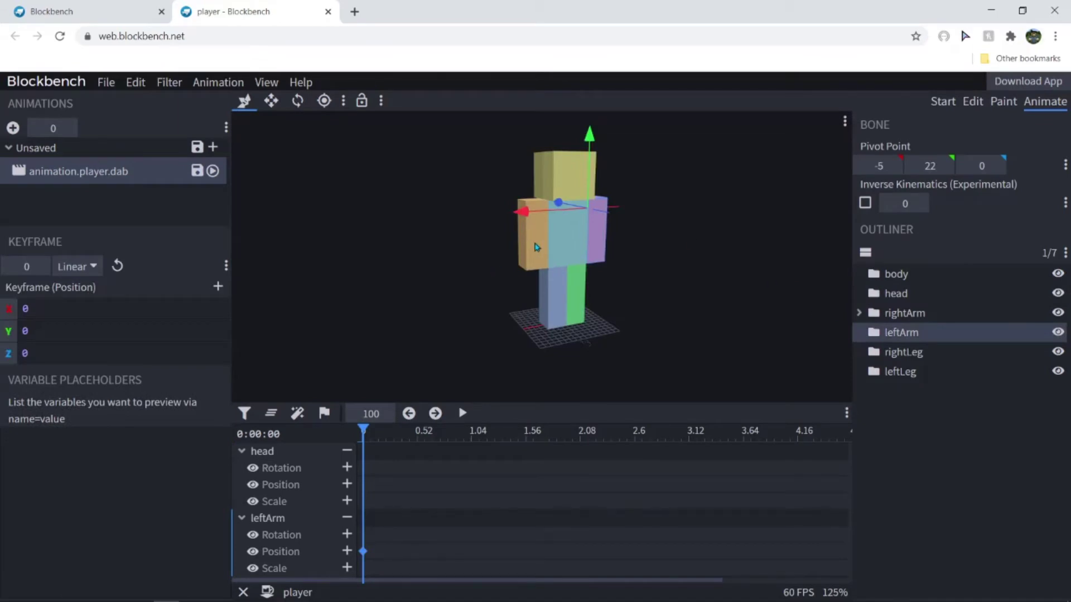
pyautogui.click(535, 247)
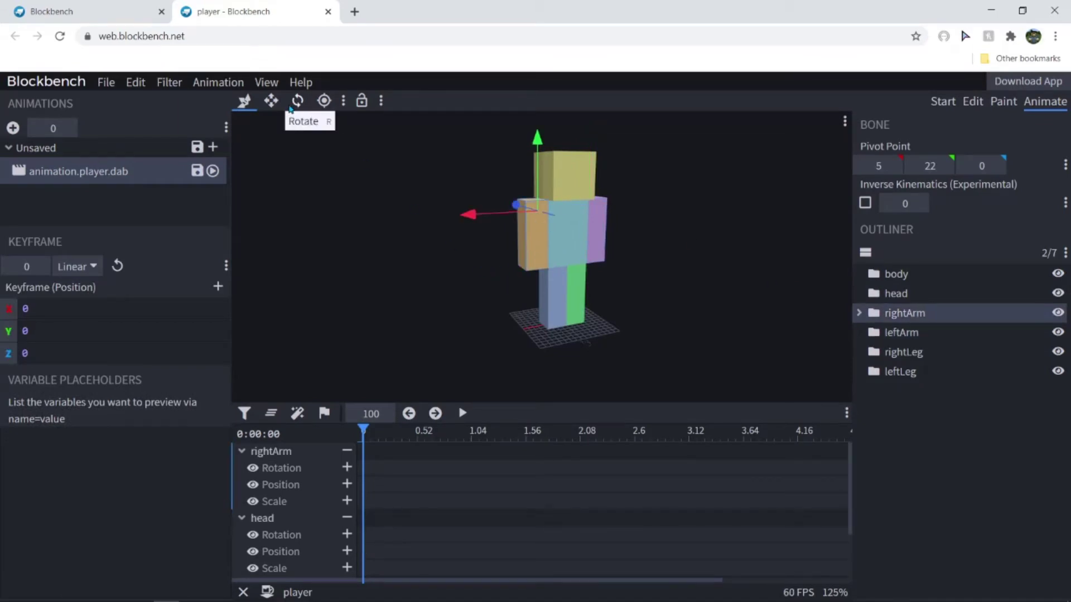
# Step: Rotate the right arm into the dab pose with its keyframe near 0.28
pyautogui.click(298, 102)
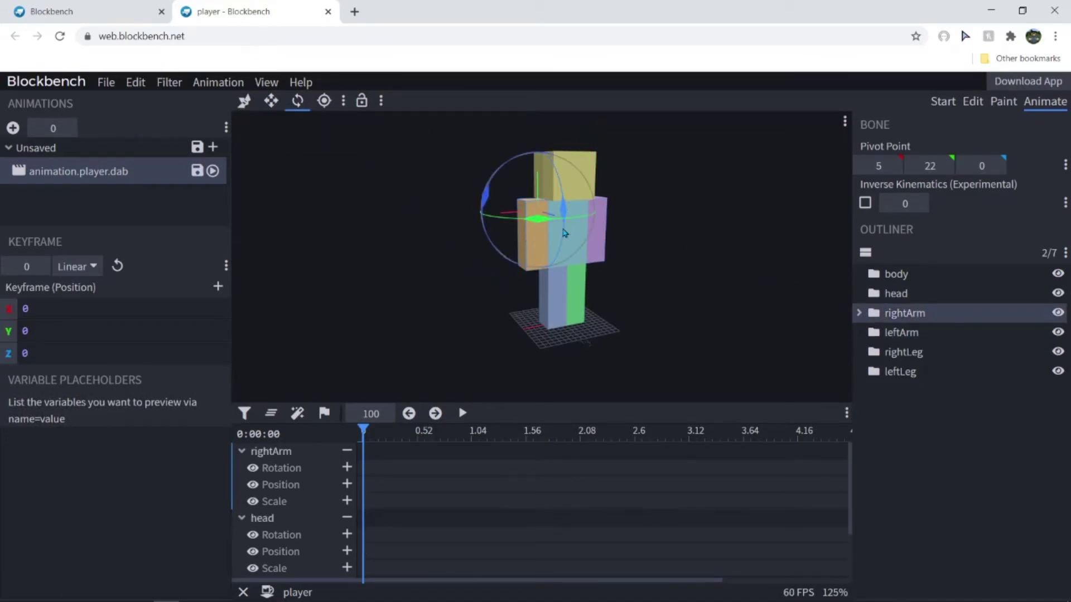
pyautogui.moveTo(563, 206); pyautogui.dragTo(542, 114)
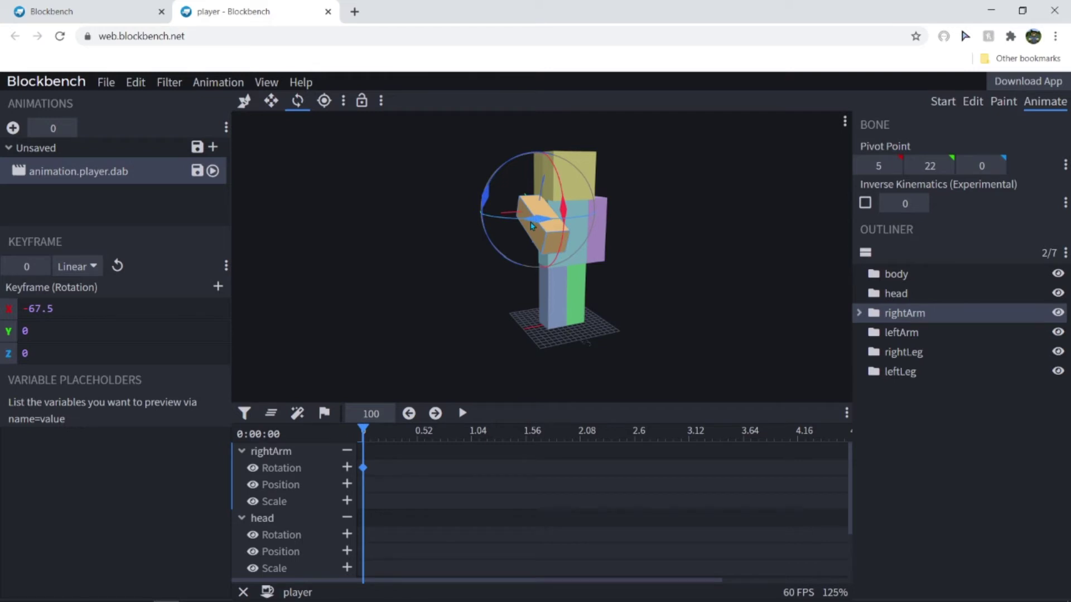
pyautogui.moveTo(531, 225); pyautogui.dragTo(602, 335)
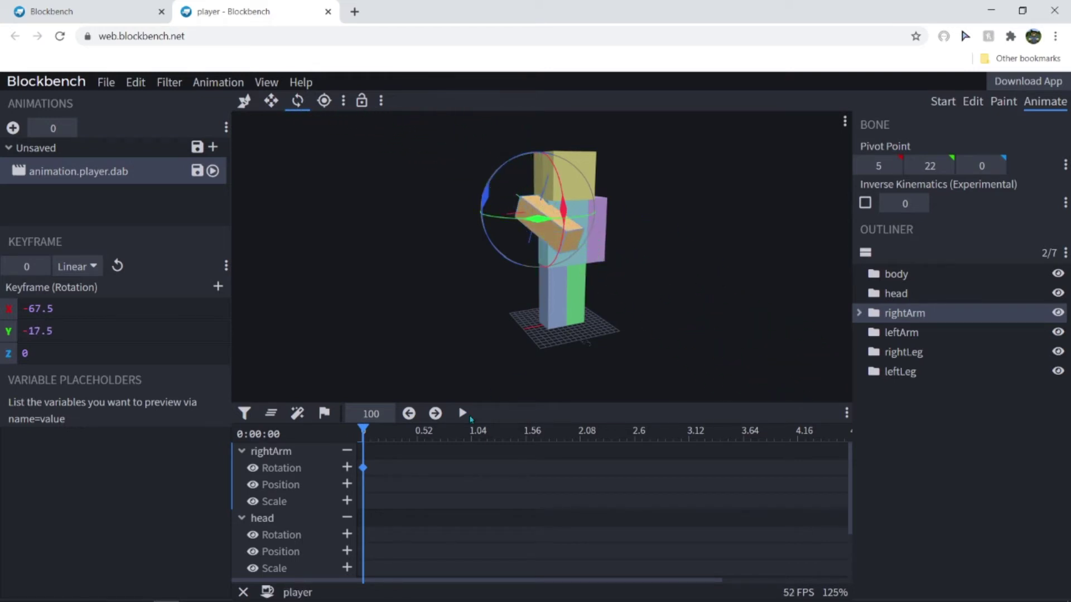
pyautogui.moveTo(365, 469); pyautogui.dragTo(396, 468)
pyautogui.press('space')
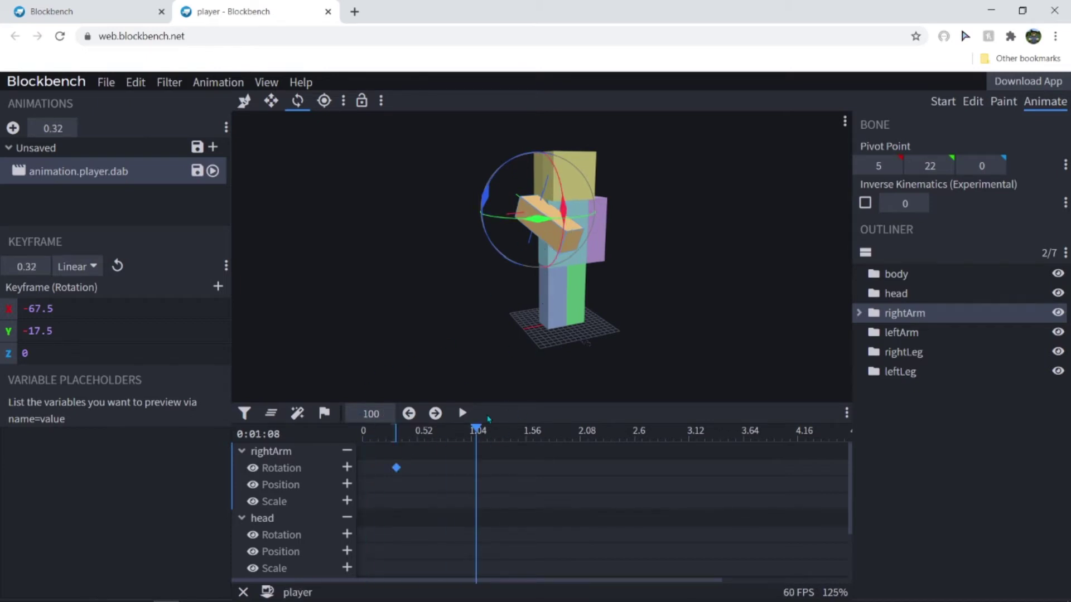
pyautogui.moveTo(476, 430); pyautogui.dragTo(395, 464)
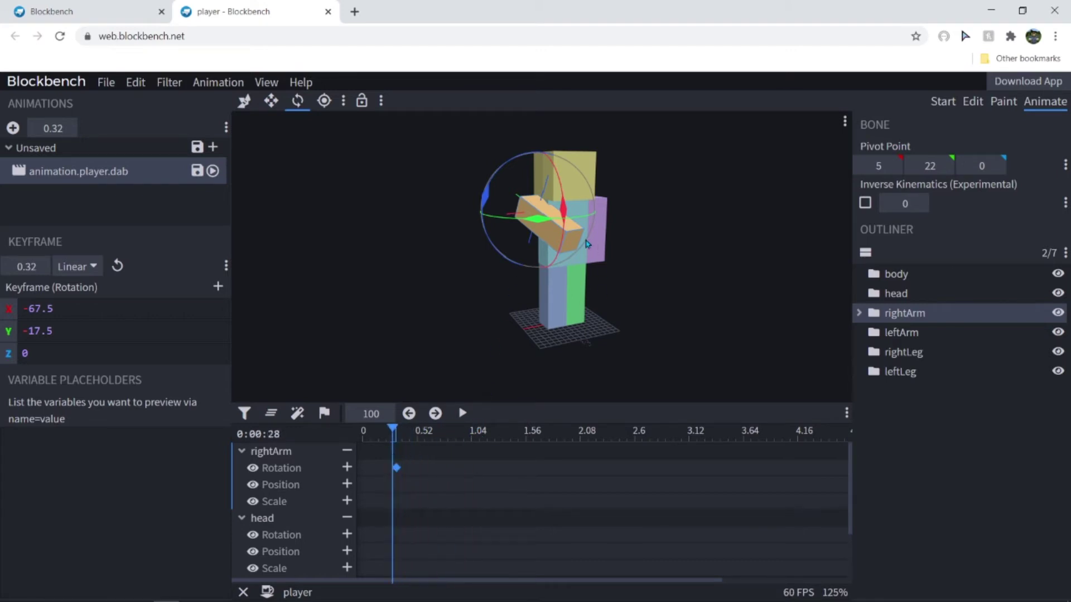
# Step: Refine the right arm's Z and Y rotation for the dab from a front view
pyautogui.moveTo(711, 250); pyautogui.dragTo(650, 242)
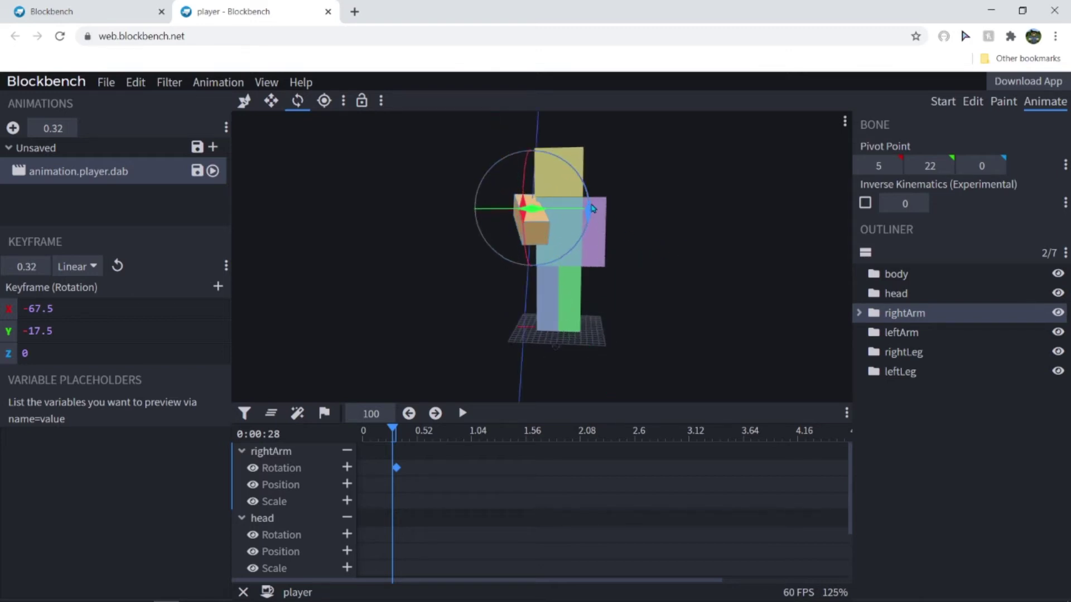
pyautogui.moveTo(592, 208); pyautogui.dragTo(611, 266)
pyautogui.moveTo(543, 216); pyautogui.dragTo(510, 213)
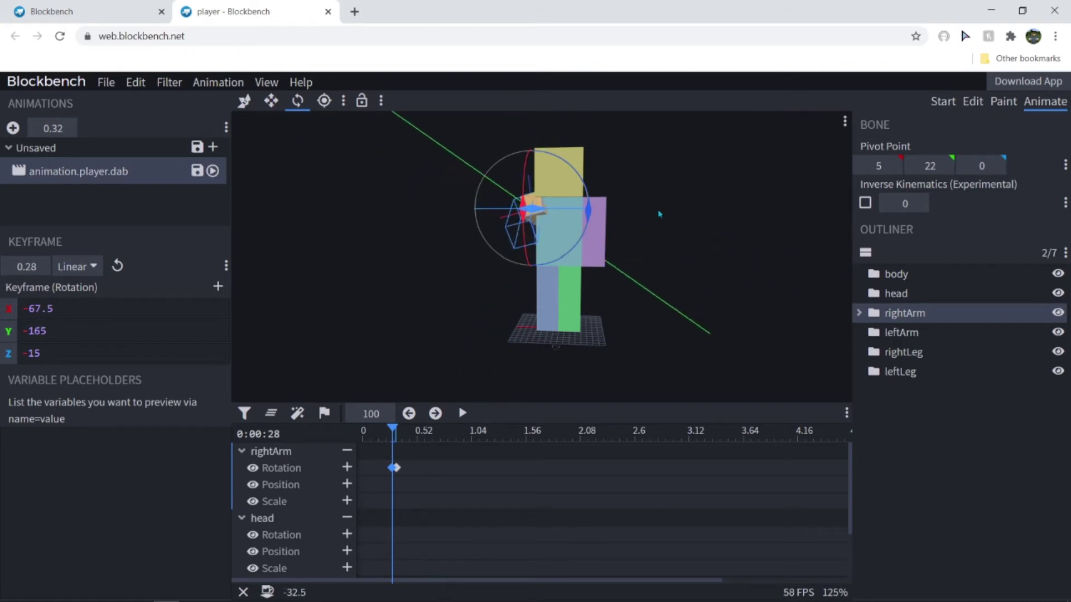
pyautogui.moveTo(659, 214); pyautogui.dragTo(652, 224)
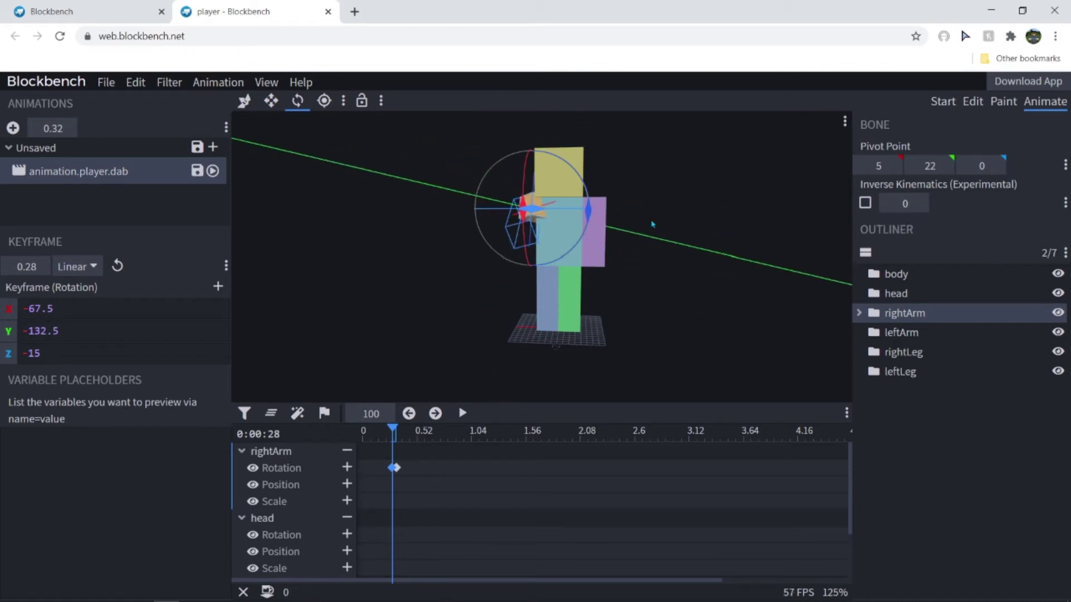
pyautogui.moveTo(579, 222); pyautogui.dragTo(862, 255)
pyautogui.moveTo(585, 251); pyautogui.dragTo(624, 239)
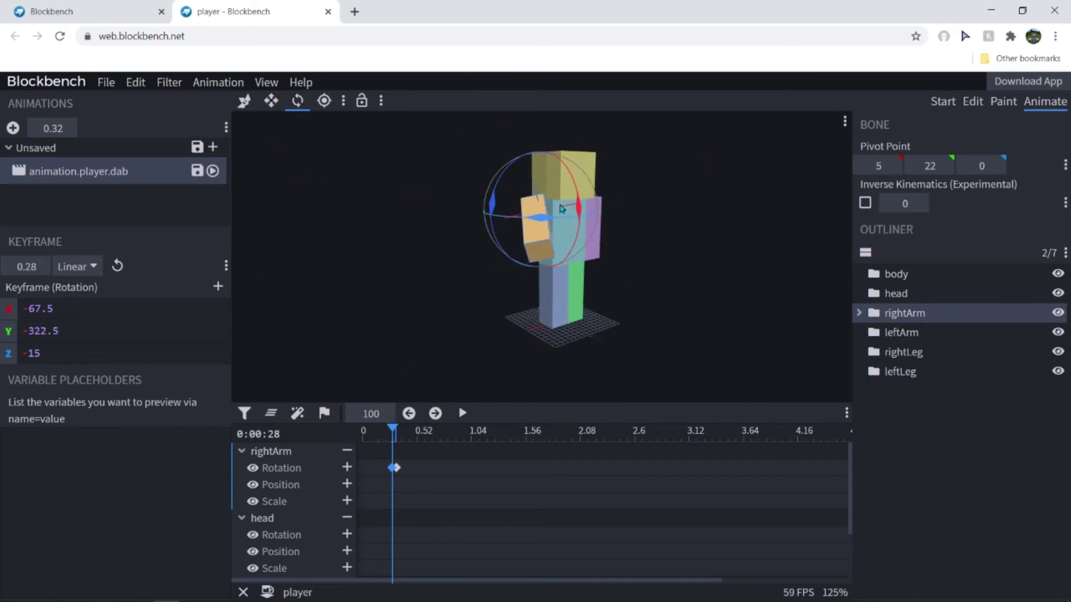
pyautogui.moveTo(552, 262); pyautogui.dragTo(513, 268)
# Step: Swing the left arm outward around Z and preview the dab
pyautogui.click(596, 234)
pyautogui.moveTo(630, 167); pyautogui.dragTo(616, 187)
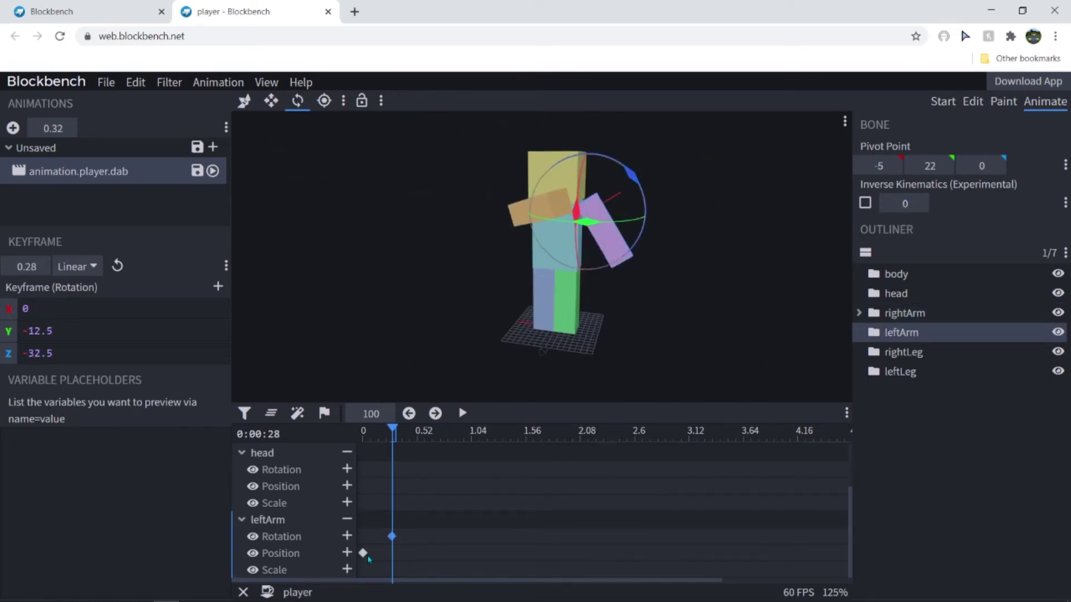
pyautogui.press('v')
pyautogui.click(462, 413)
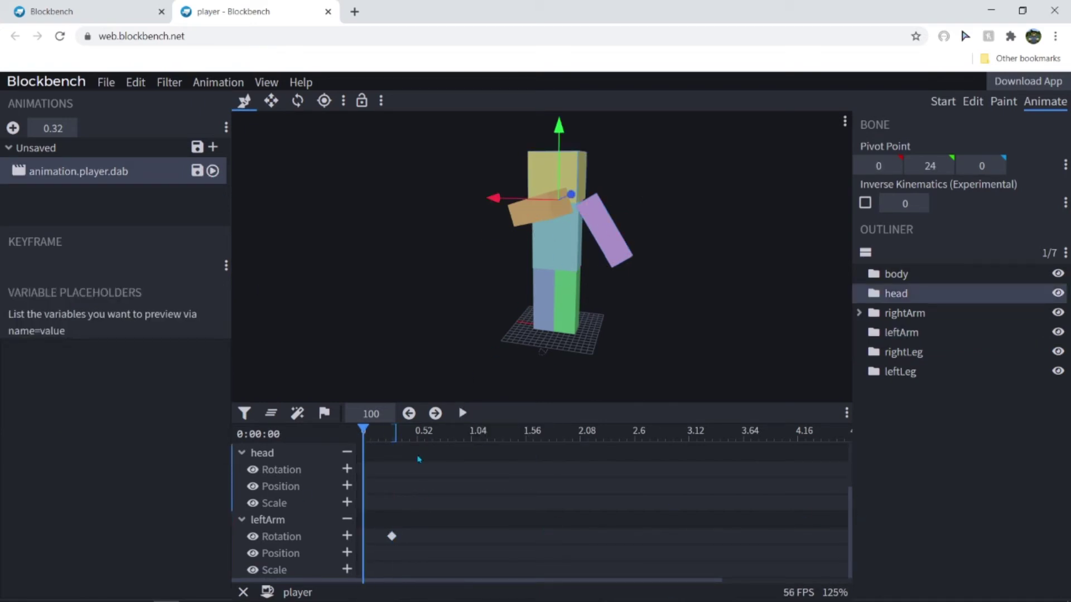
# Step: Add zero rotation keyframes at time 0 for the right and left arms
pyautogui.scroll(2, 419, 459)
pyautogui.click(393, 467)
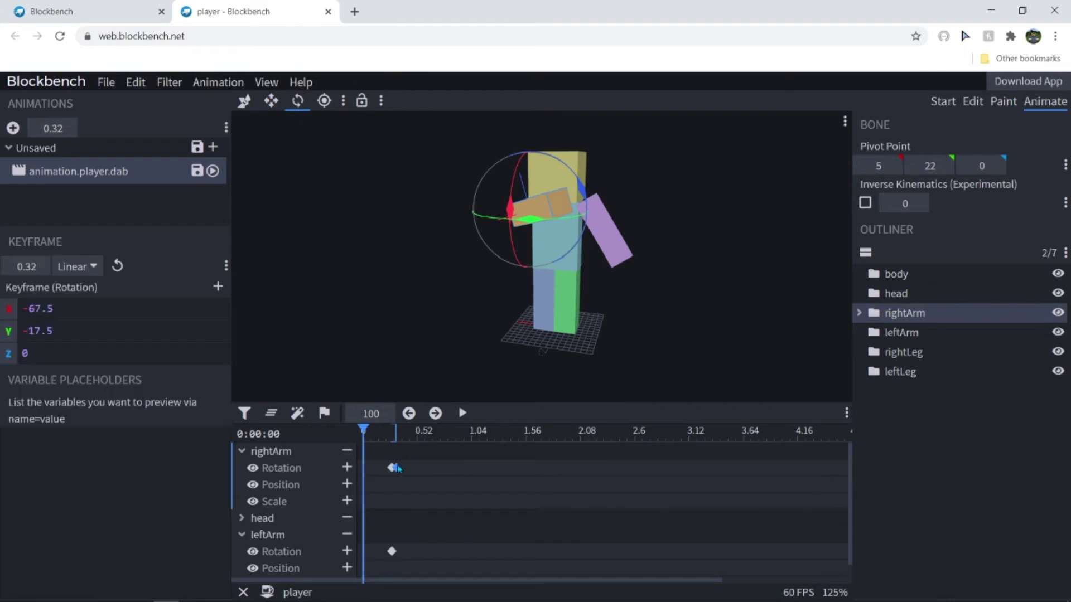
pyautogui.click(384, 451)
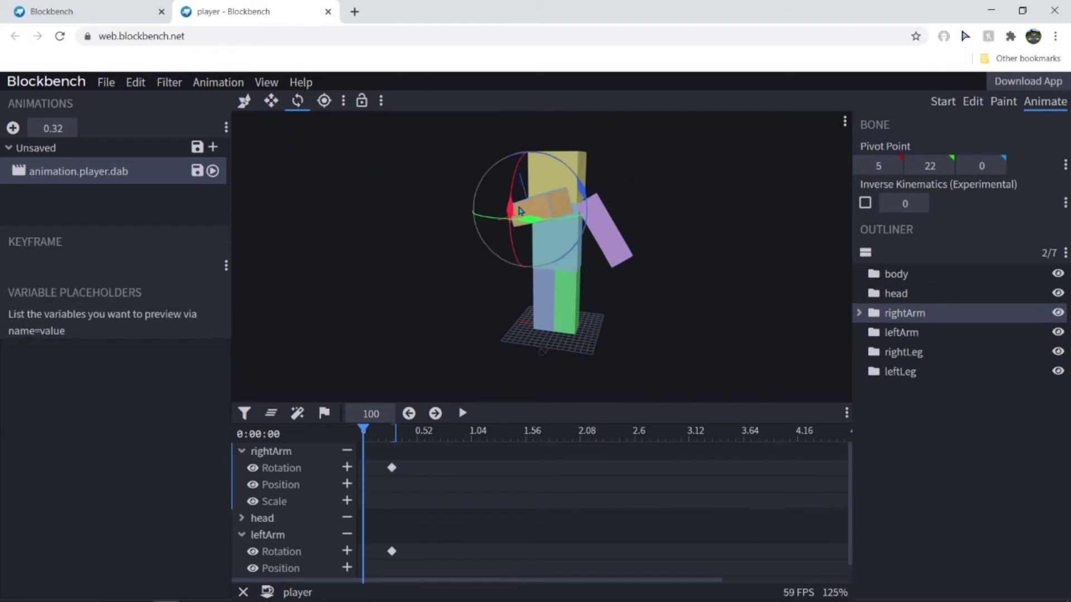
pyautogui.click(347, 467)
pyautogui.doubleClick(33, 308)
pyautogui.write('0')
pyautogui.press('Tab')
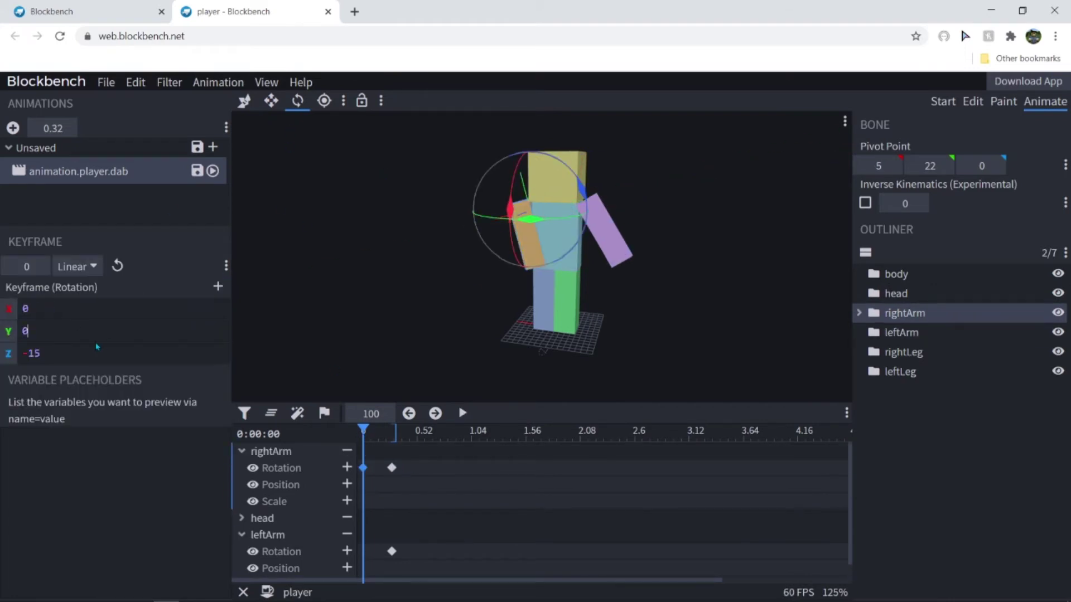
pyautogui.click(607, 229)
pyautogui.moveTo(616, 224); pyautogui.dragTo(445, 335)
# Step: Set the right arm's dab keyframe Y rotation to -90
pyautogui.scroll(1, 488, 528)
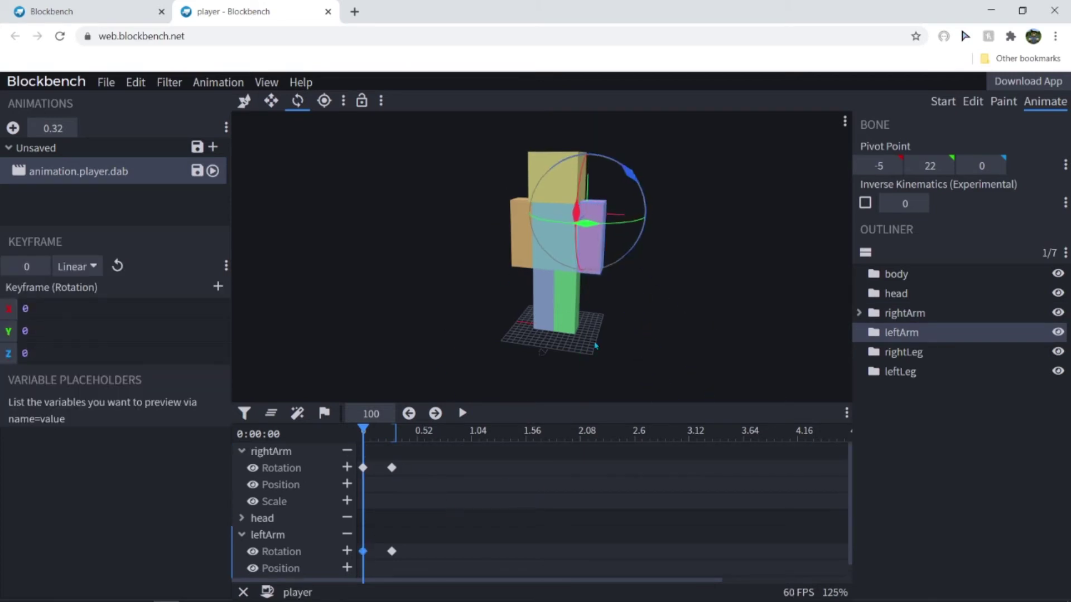
pyautogui.click(391, 467)
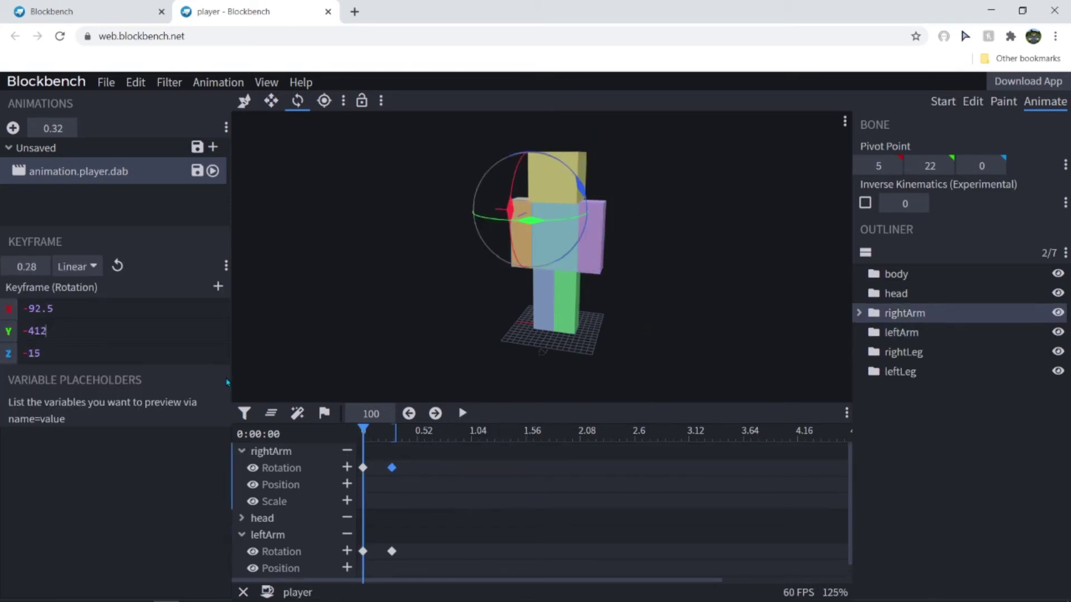
pyautogui.press('BackSpace')
pyautogui.press('BackSpace')
pyautogui.press('BackSpace')
pyautogui.write('90')
pyautogui.scroll(-1, 395, 496)
pyautogui.moveTo(392, 537); pyautogui.dragTo(376, 537)
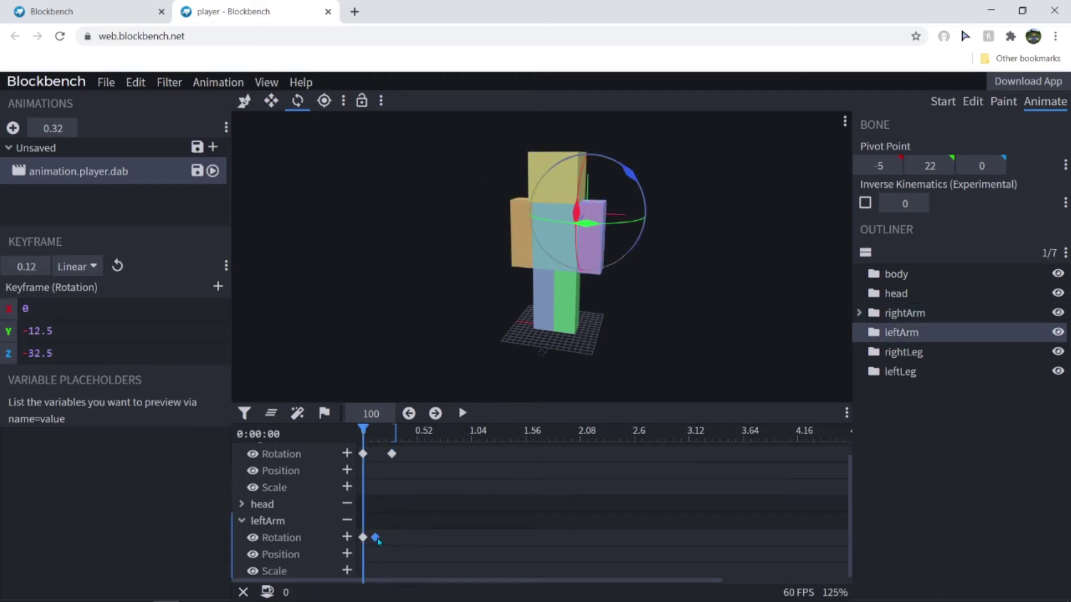
pyautogui.hotkey('ctrl', 'z')
pyautogui.hotkey('ctrl', 'z')
# Step: Add a head rotation keyframe at time 0 with X 20
pyautogui.moveTo(395, 470); pyautogui.dragTo(426, 470)
pyautogui.click(363, 519)
pyautogui.click(347, 519)
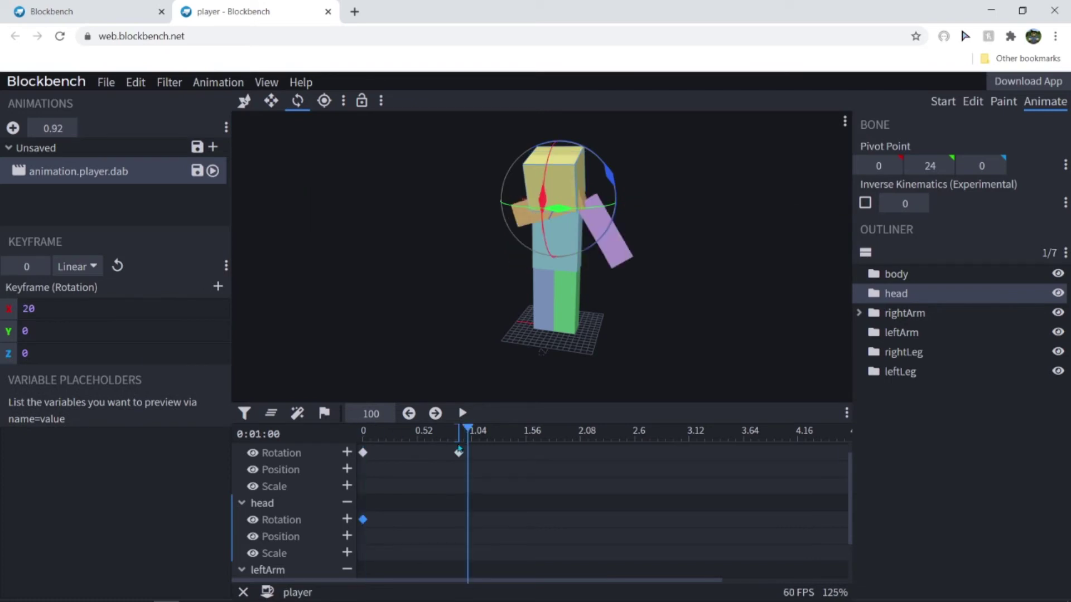
# Step: Tilt the head to X 22.5 at 0.68 and play back the dab animation
pyautogui.moveTo(363, 519); pyautogui.dragTo(433, 519)
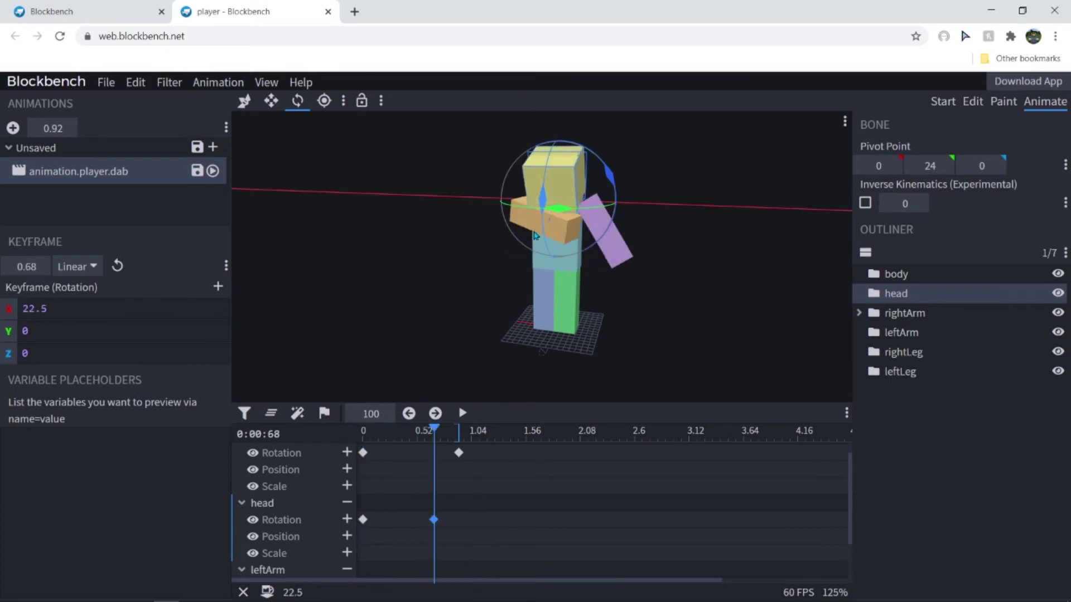
pyautogui.press('v')
pyautogui.scroll(-1, 574, 547)
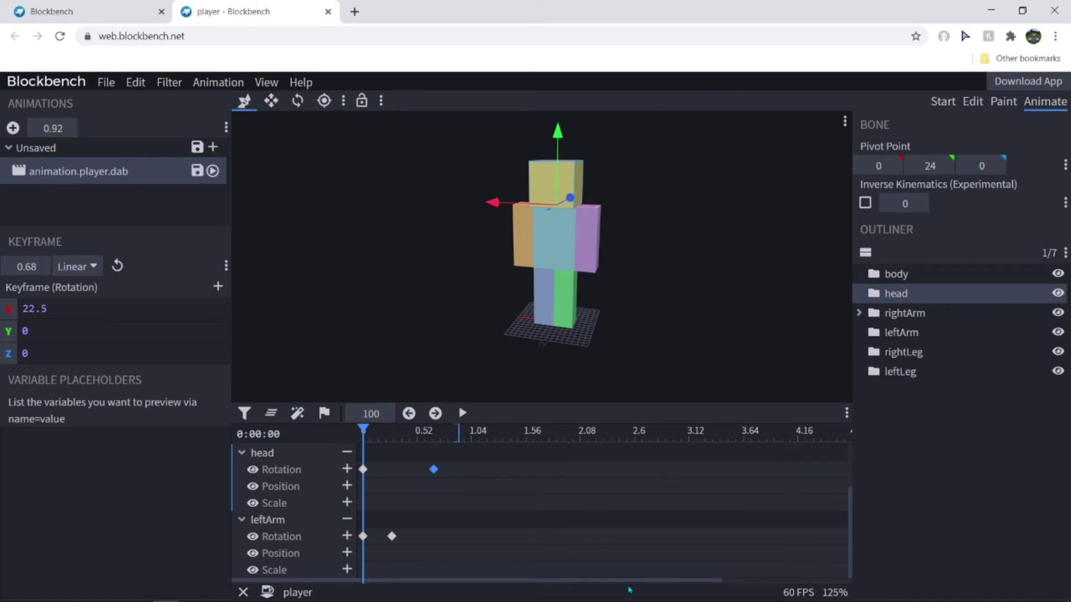
pyautogui.press('space')
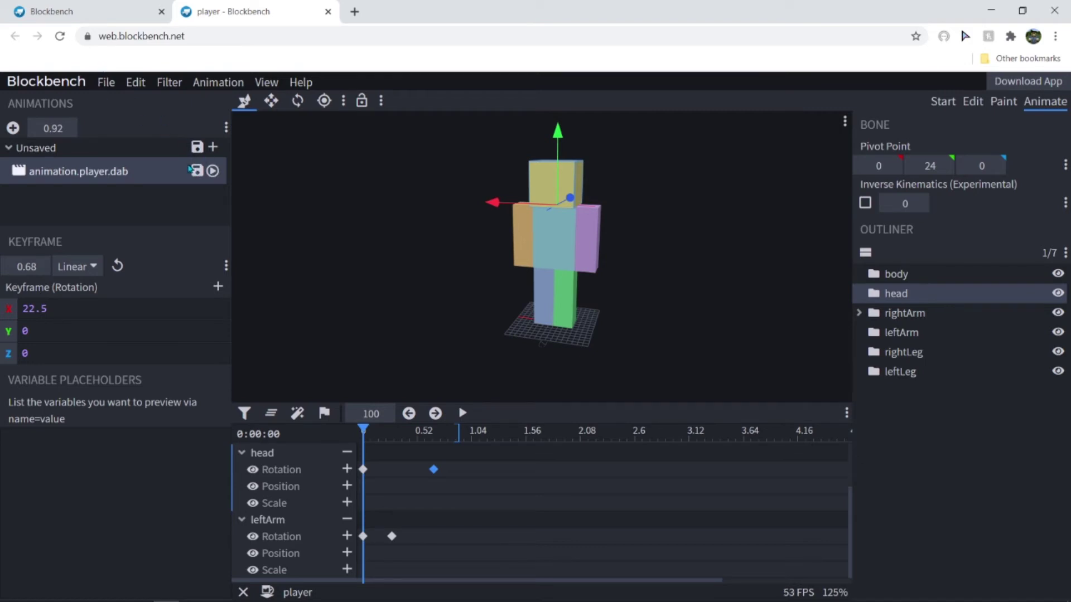
# Step: Export player.animation.json and place the browser beside the Custom Animations folder
pyautogui.click(197, 171)
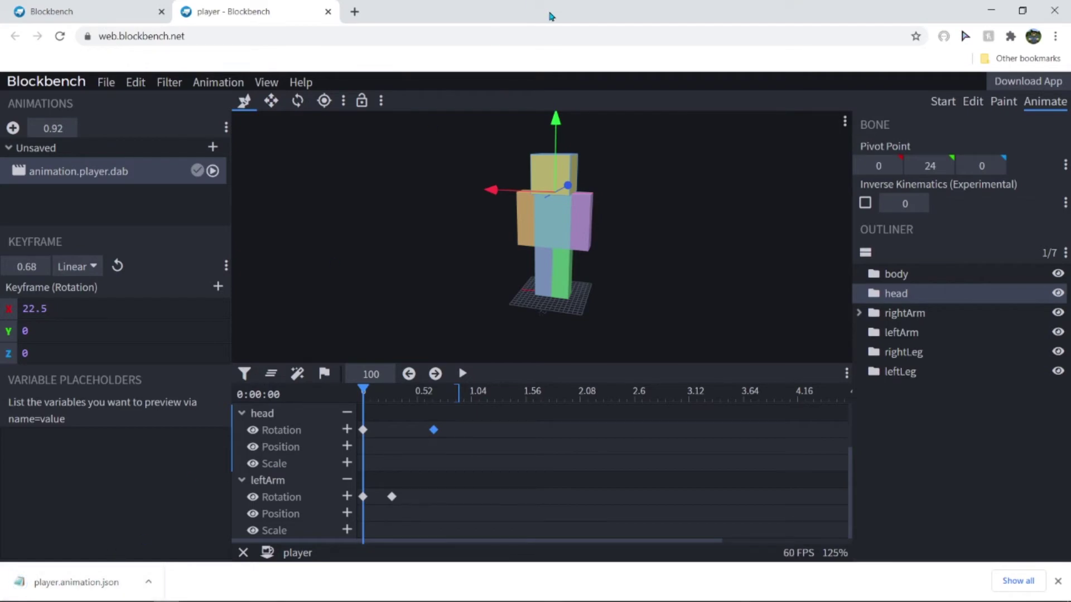
pyautogui.moveTo(549, 16); pyautogui.dragTo(310, 129)
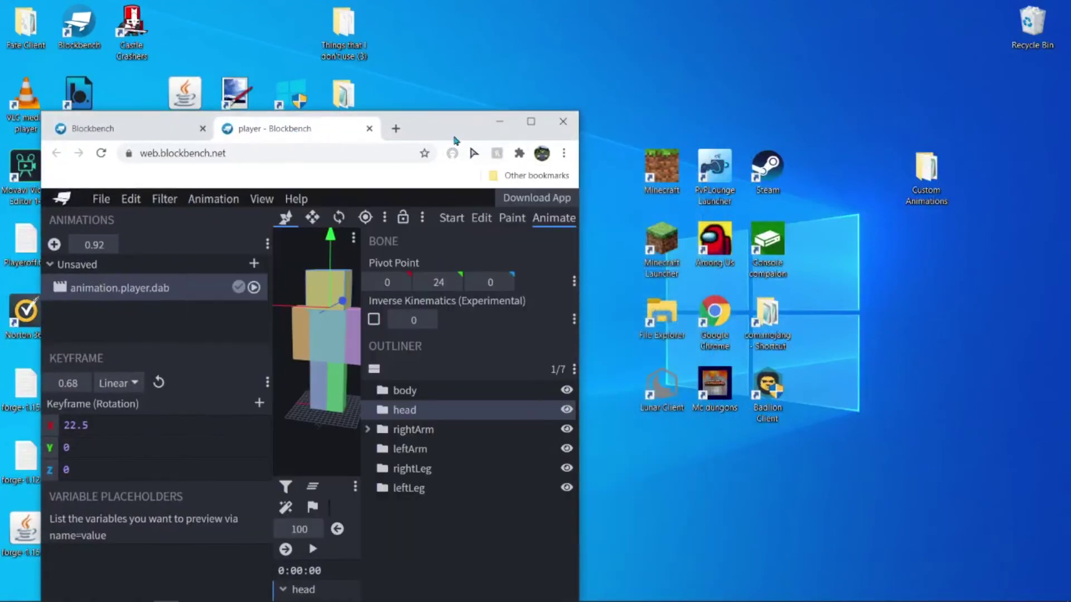
pyautogui.doubleClick(926, 170)
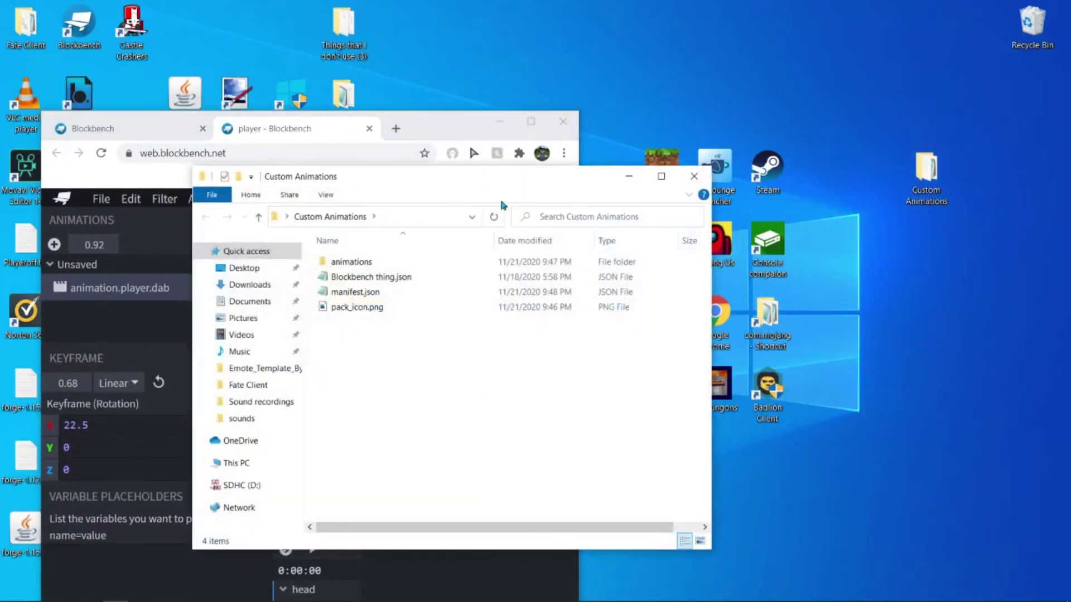
pyautogui.moveTo(529, 184); pyautogui.dragTo(1070, 217)
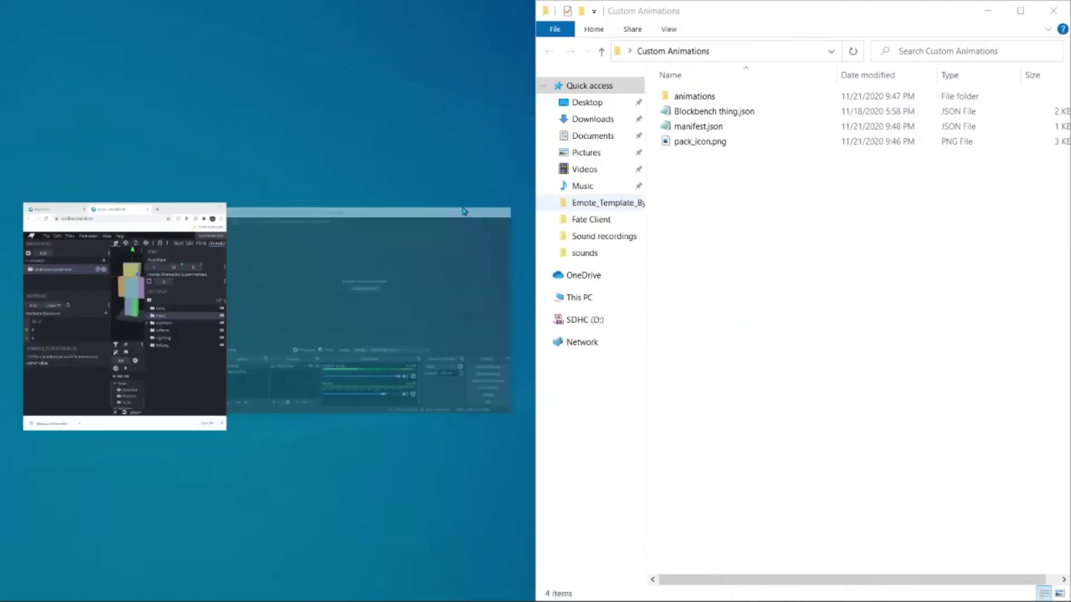
pyautogui.click(149, 245)
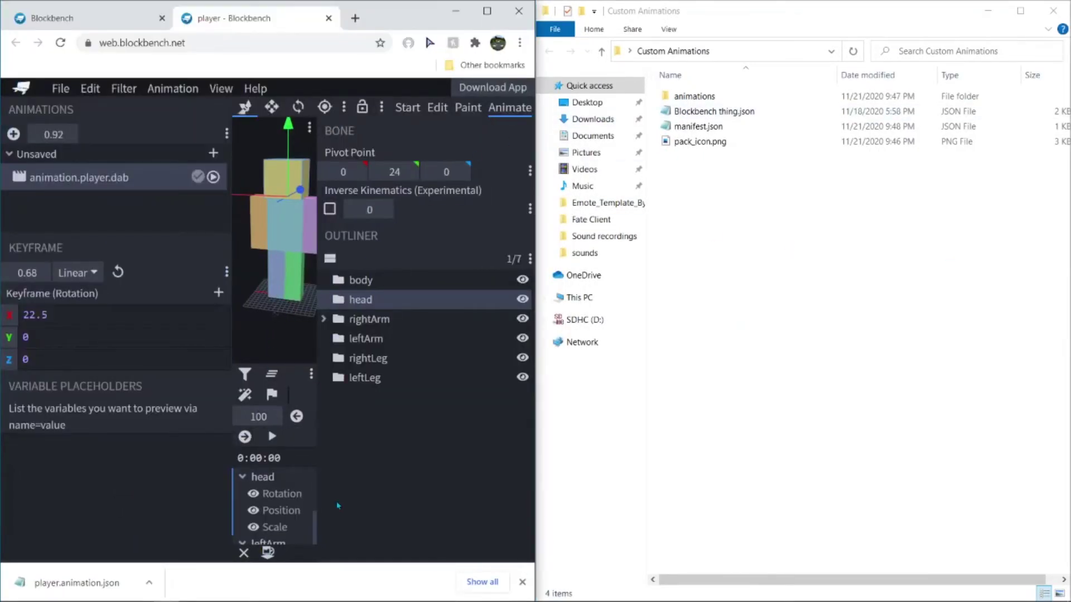
# Step: Copy player.animation.json into the animations folder and check its contents
pyautogui.moveTo(76, 582); pyautogui.dragTo(713, 97)
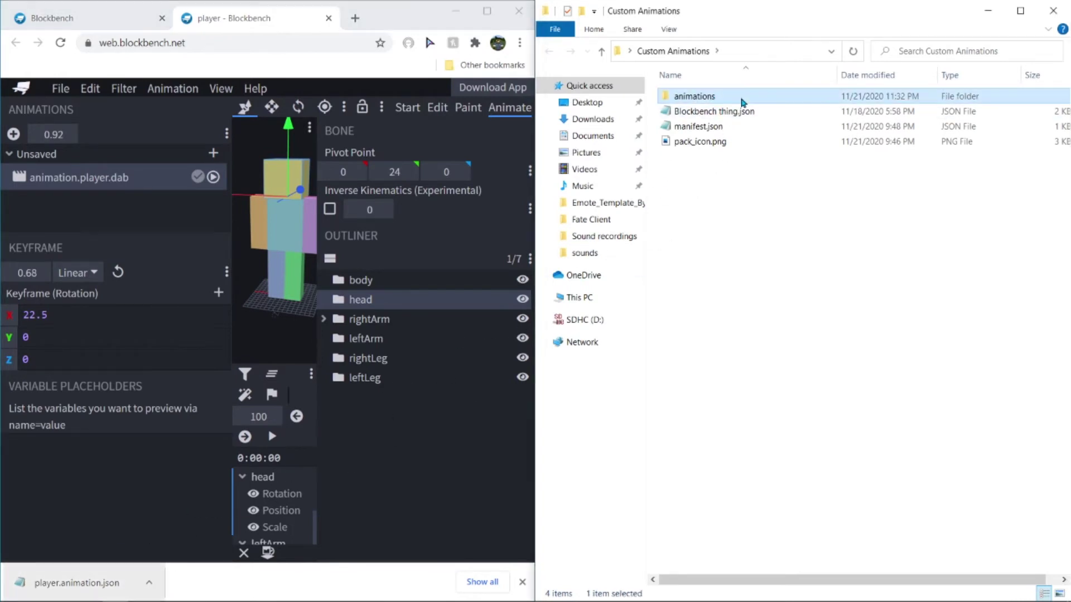
pyautogui.doubleClick(740, 99)
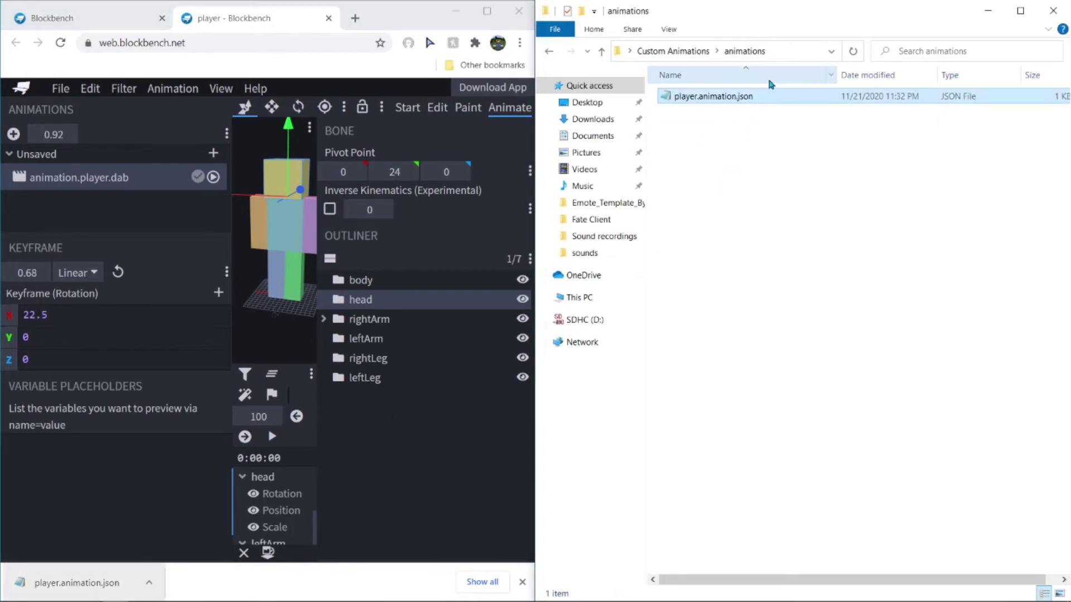
pyautogui.click(757, 99)
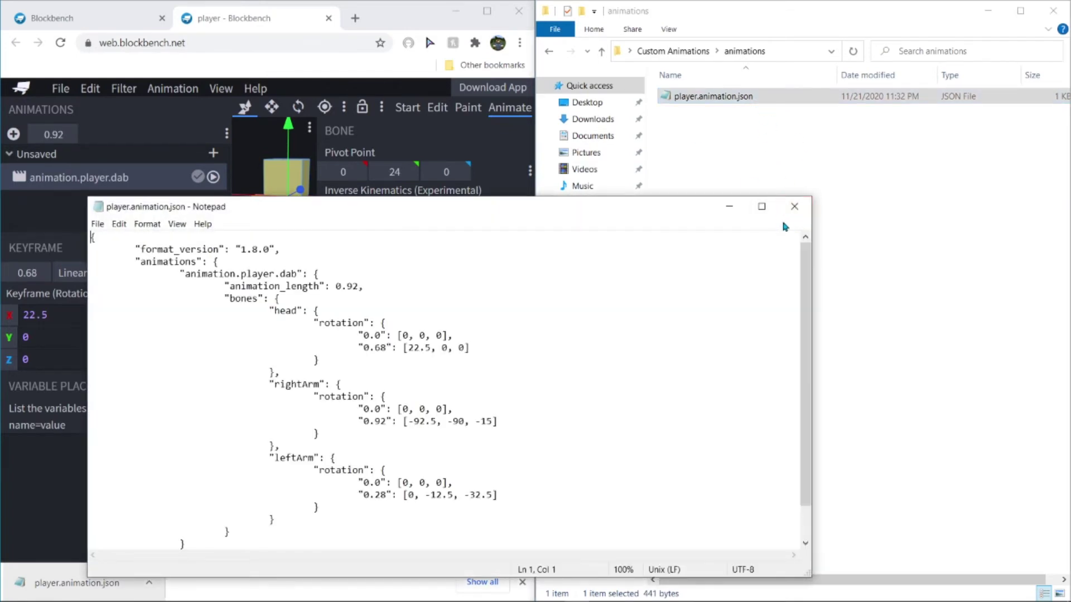
pyautogui.scroll(-1, 254, 355)
pyautogui.scroll(1, 262, 478)
pyautogui.click(794, 207)
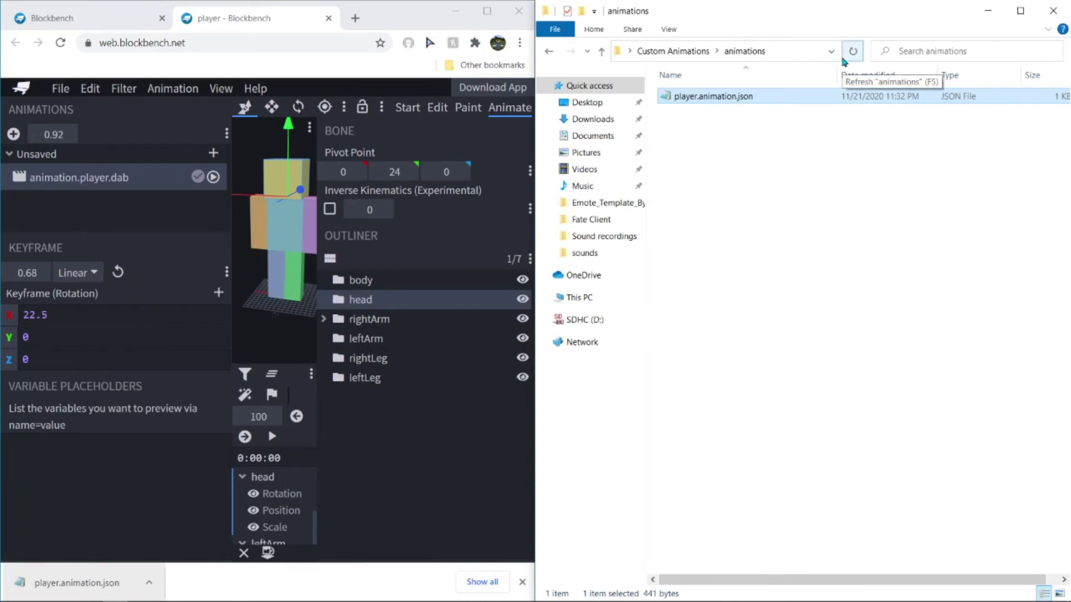
pyautogui.click(675, 51)
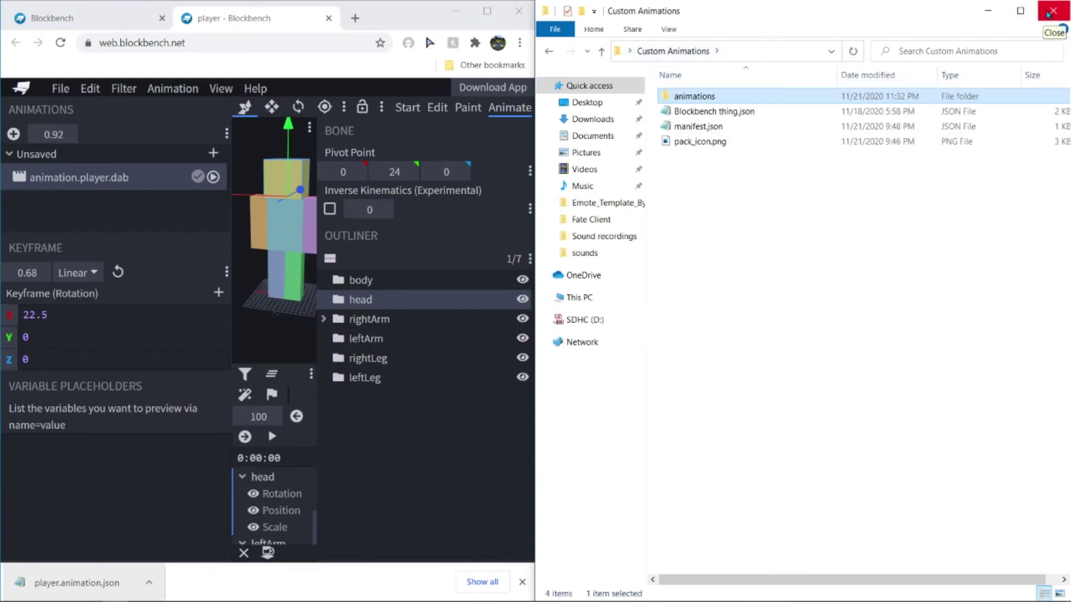
# Step: Close the folder window and leave the Blockbench page without saving
pyautogui.click(1052, 11)
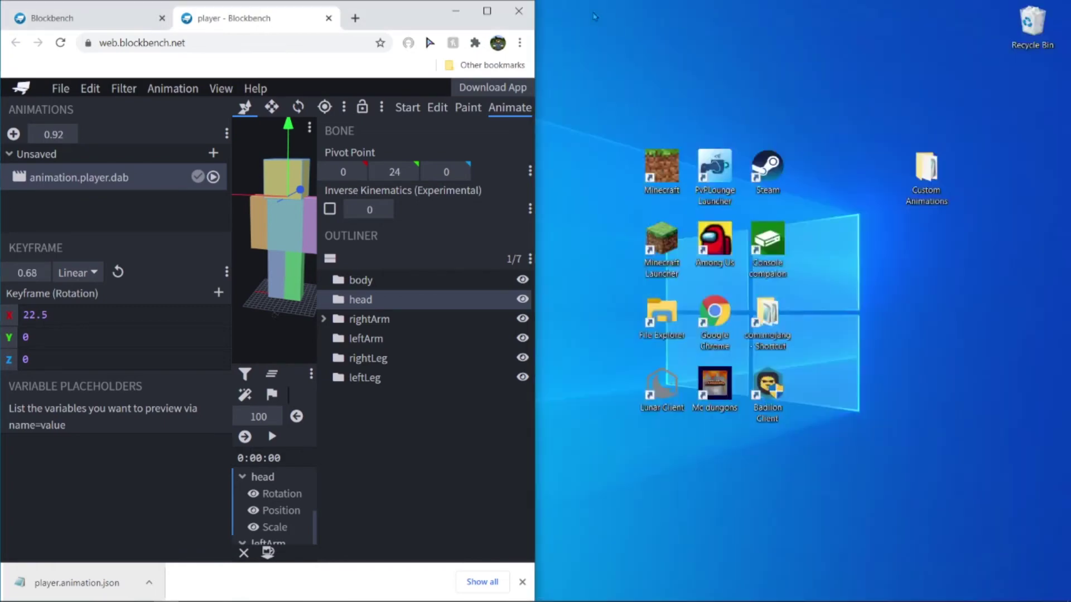
pyautogui.click(519, 11)
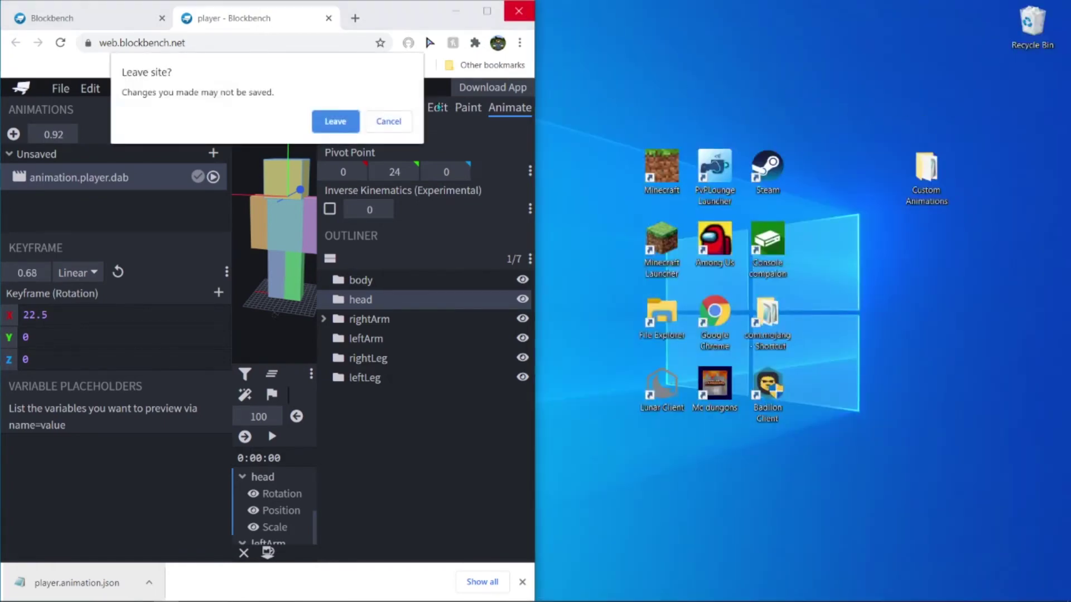
pyautogui.click(337, 125)
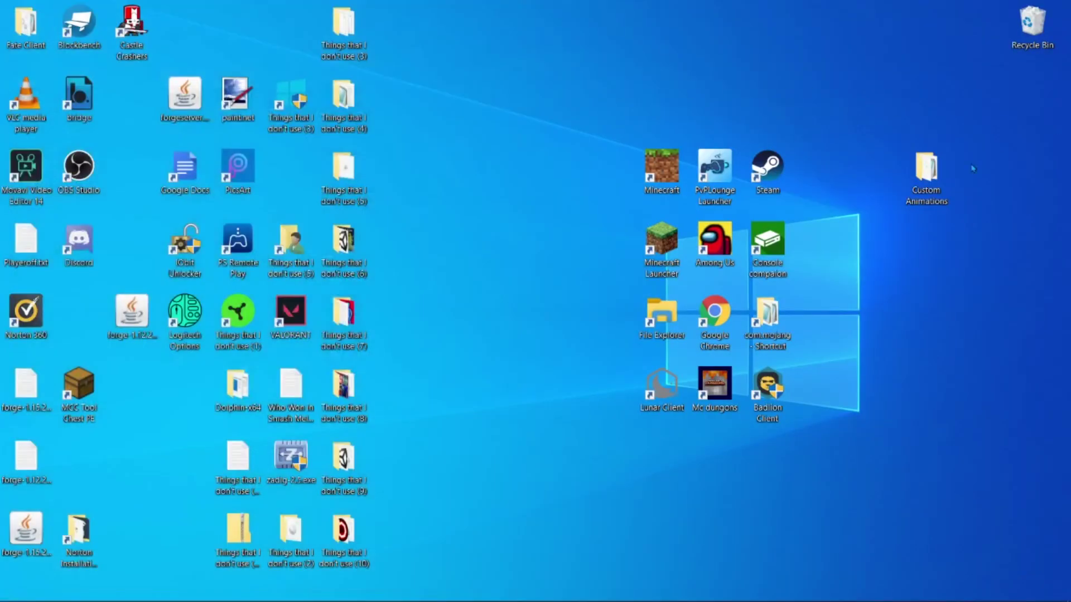
# Step: Compress the Custom Animations folder and rename the zip to Custom Animations.mcpack
pyautogui.click(926, 173)
pyautogui.rightClick(927, 178)
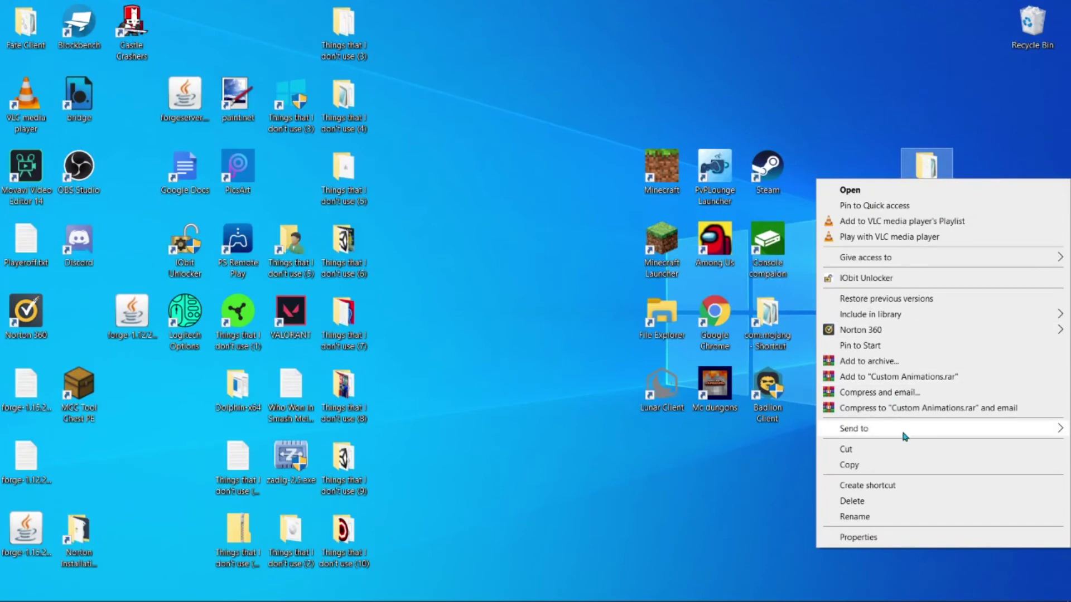
pyautogui.moveTo(903, 433)
pyautogui.click(748, 448)
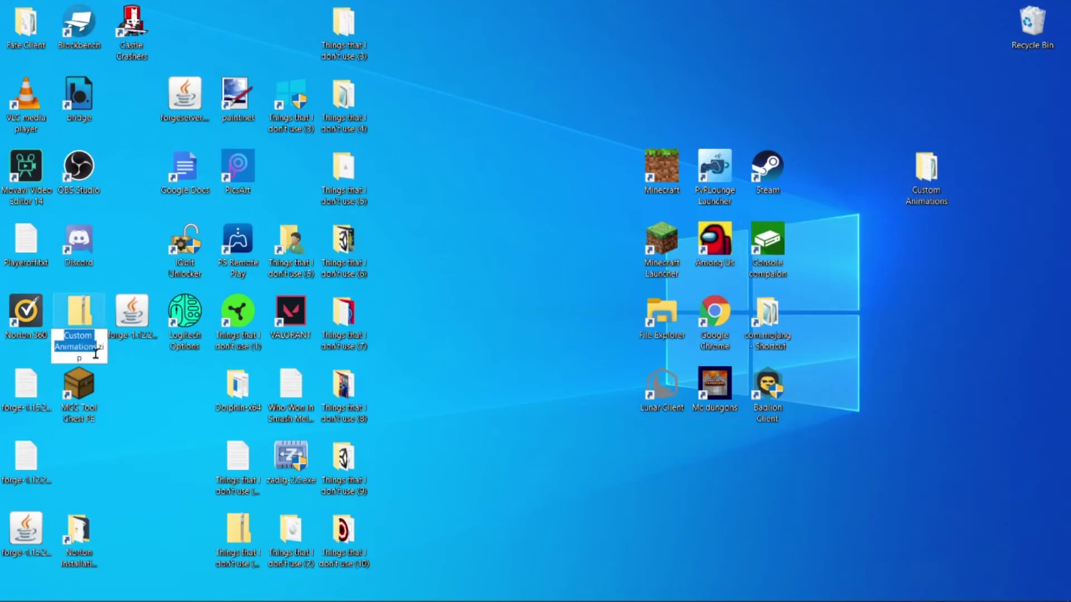
pyautogui.press('End')
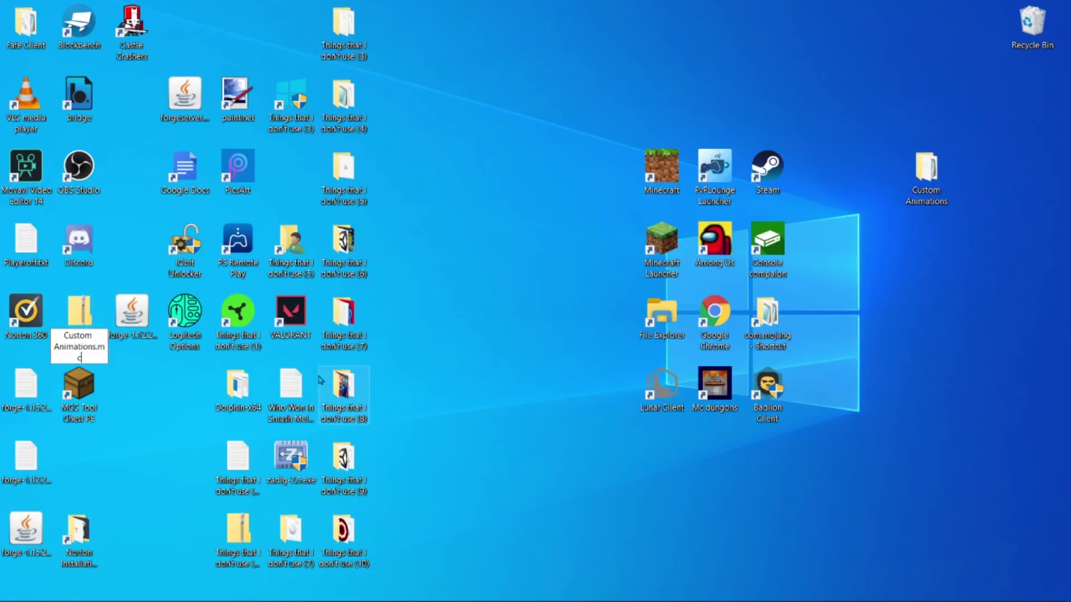
pyautogui.write('.mcpack')
pyautogui.press('Return')
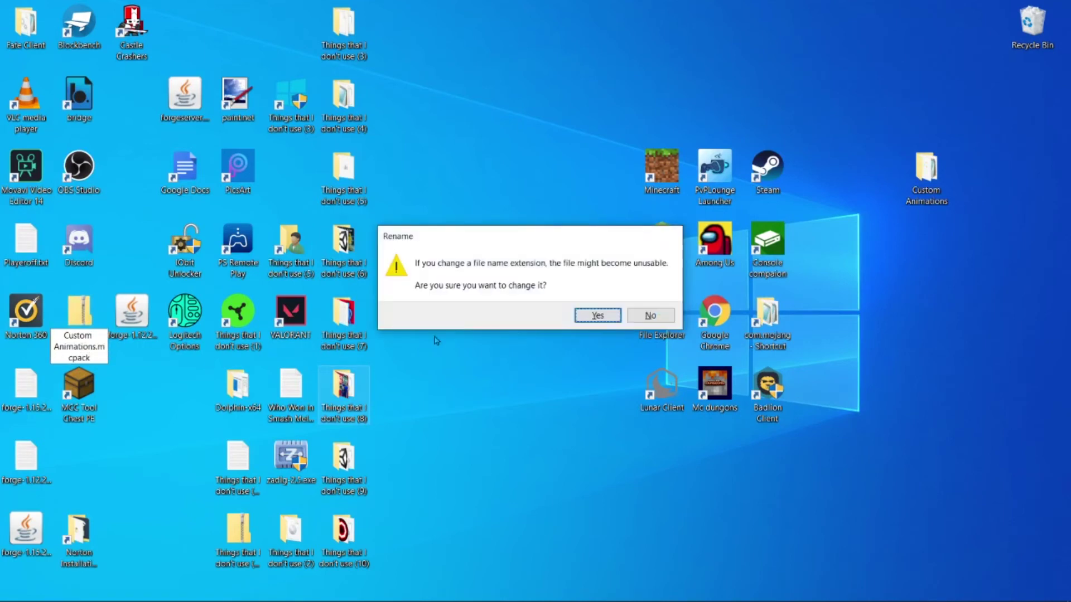
pyautogui.click(597, 315)
# Step: Move Custom Animations.mcpack to a free desktop spot, delete a desktop item, and import the pack
pyautogui.moveTo(79, 315); pyautogui.dragTo(471, 270)
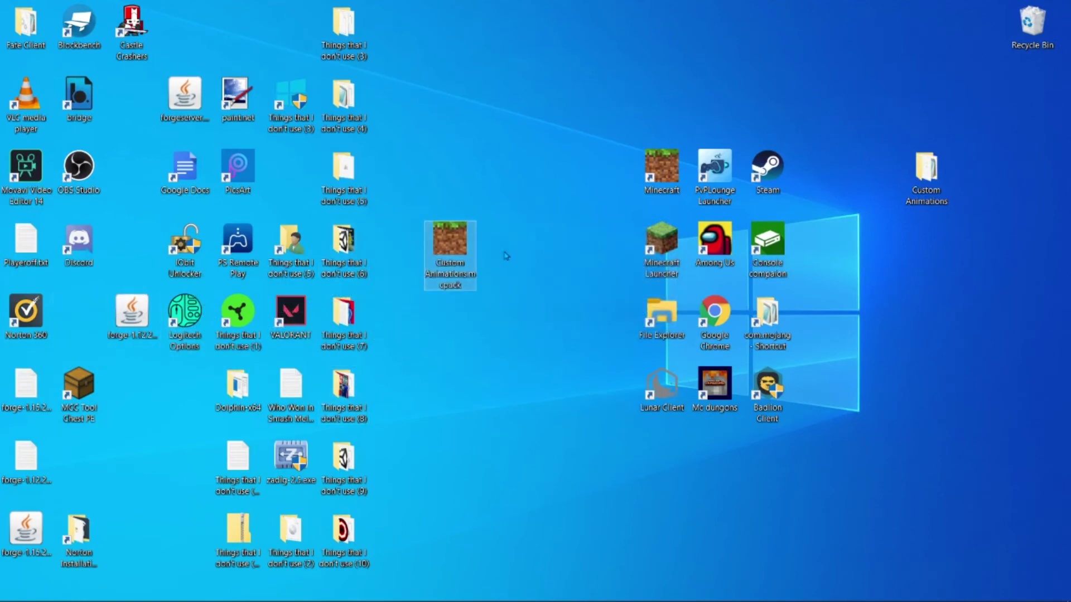
pyautogui.click(928, 156)
pyautogui.press('Delete')
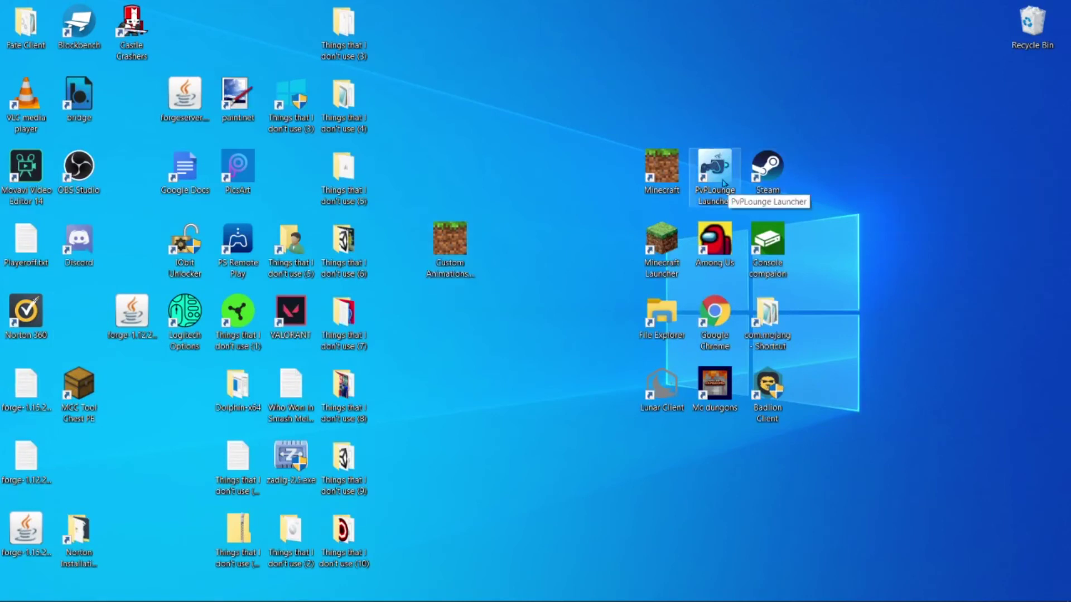
pyautogui.doubleClick(460, 269)
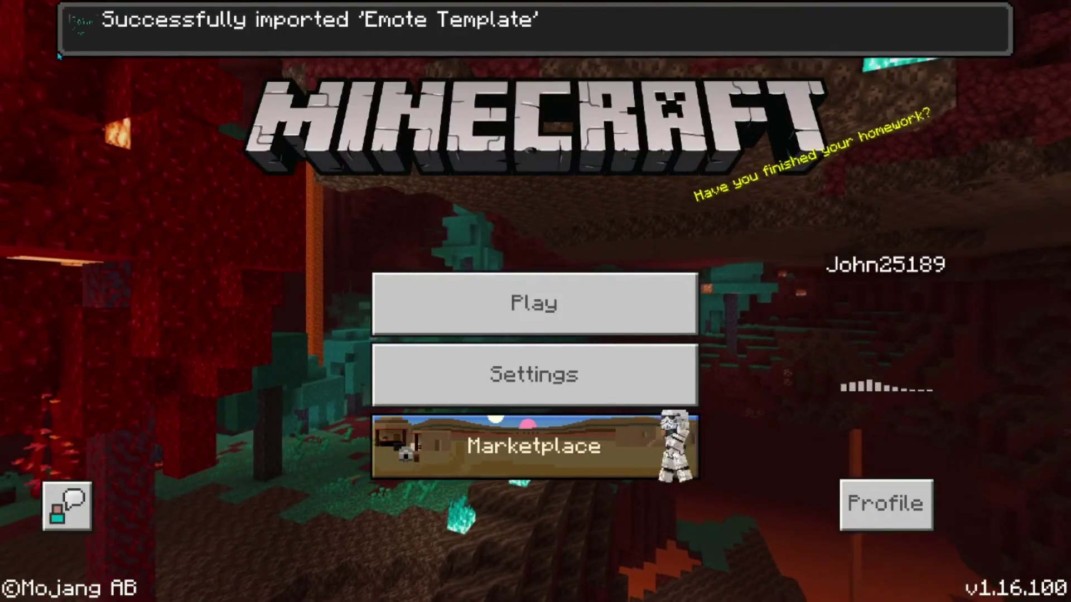
# Step: Open the Worlds list from Minecraft's Play menu
pyautogui.click(569, 283)
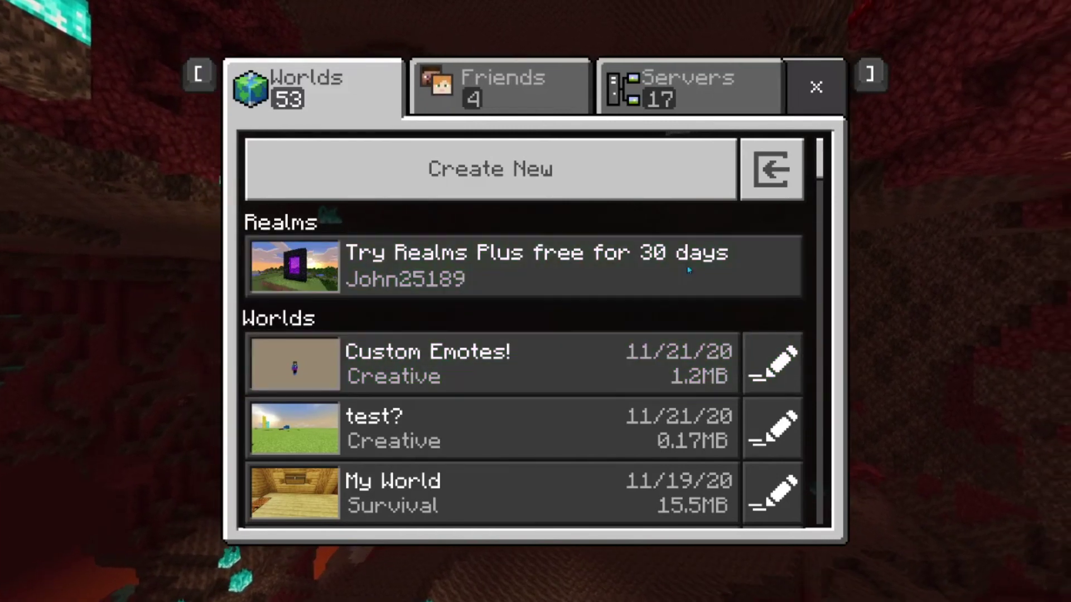
# Step: Activate the Emote Template pack from My Packs in the Custom Emotes! world's resource packs
pyautogui.click(774, 364)
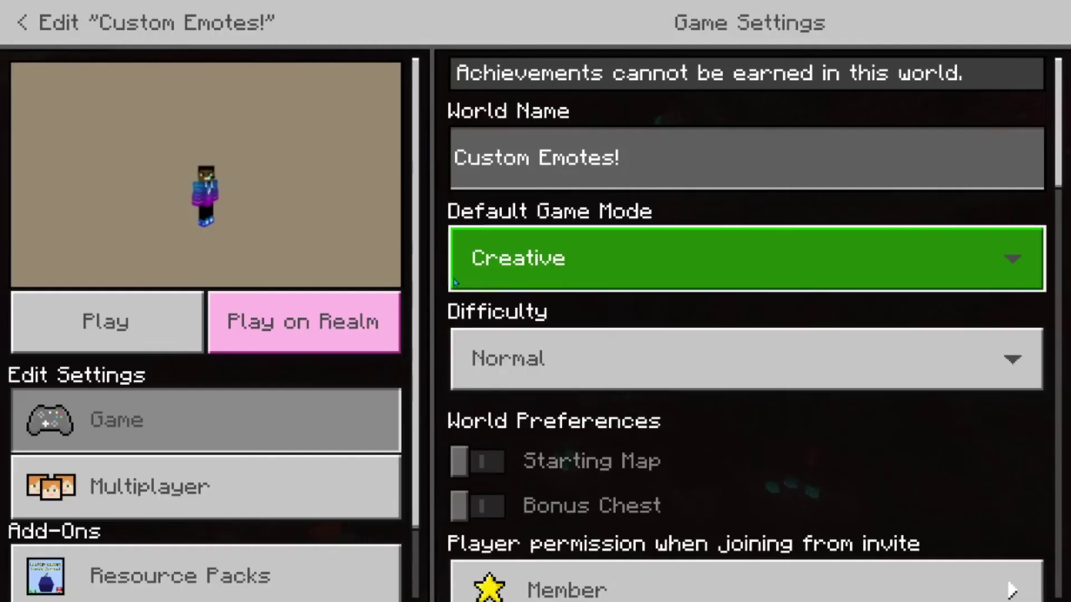
pyautogui.scroll(-1, 223, 446)
pyautogui.click(312, 496)
pyautogui.click(854, 206)
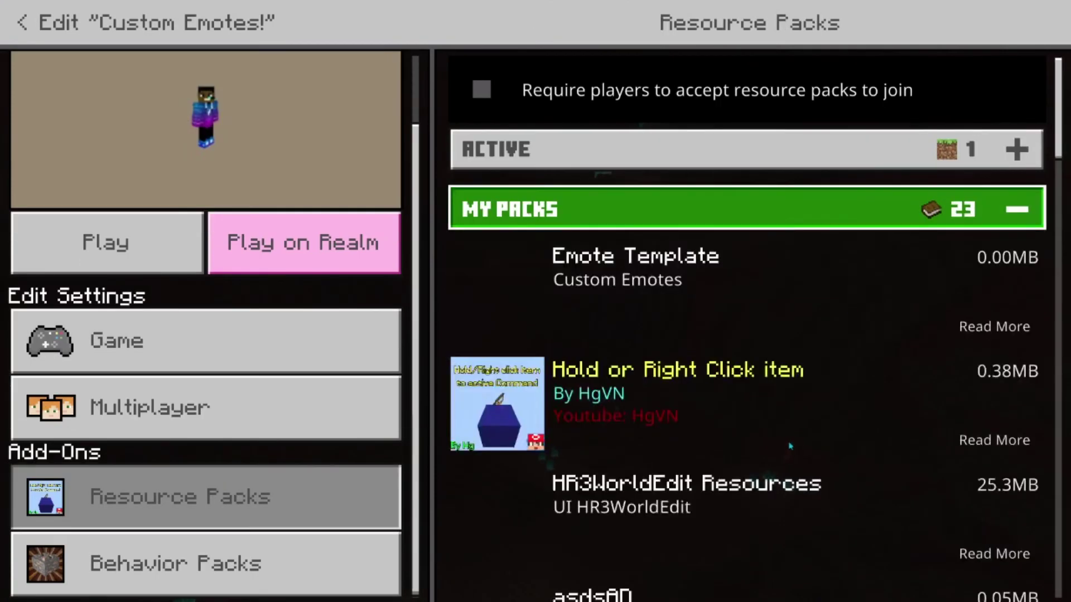
pyautogui.scroll(-10, 854, 207)
pyautogui.scroll(-15, 702, 485)
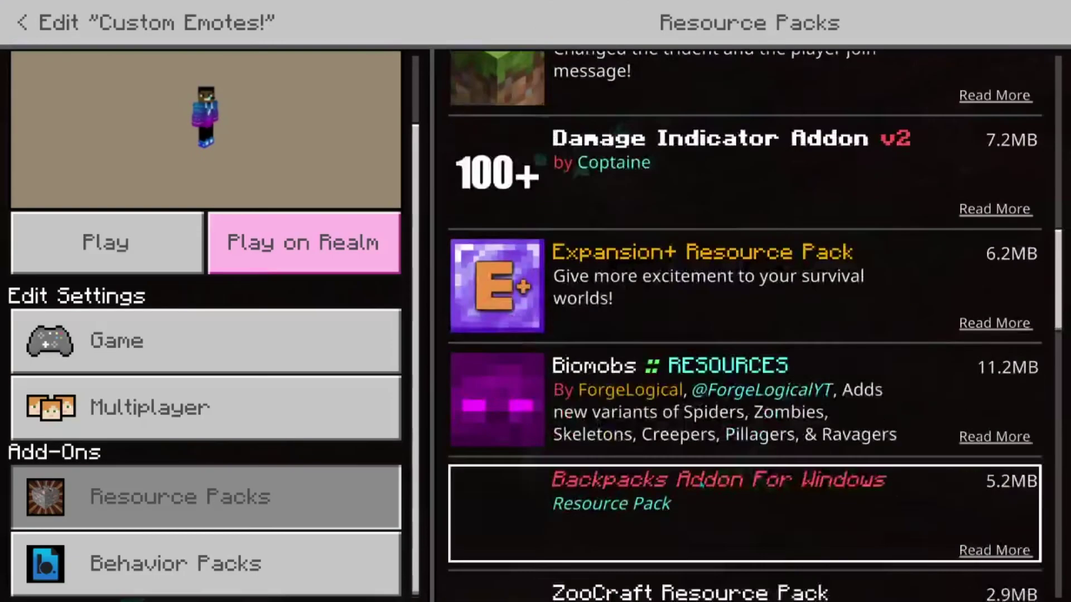
pyautogui.scroll(-12, 703, 521)
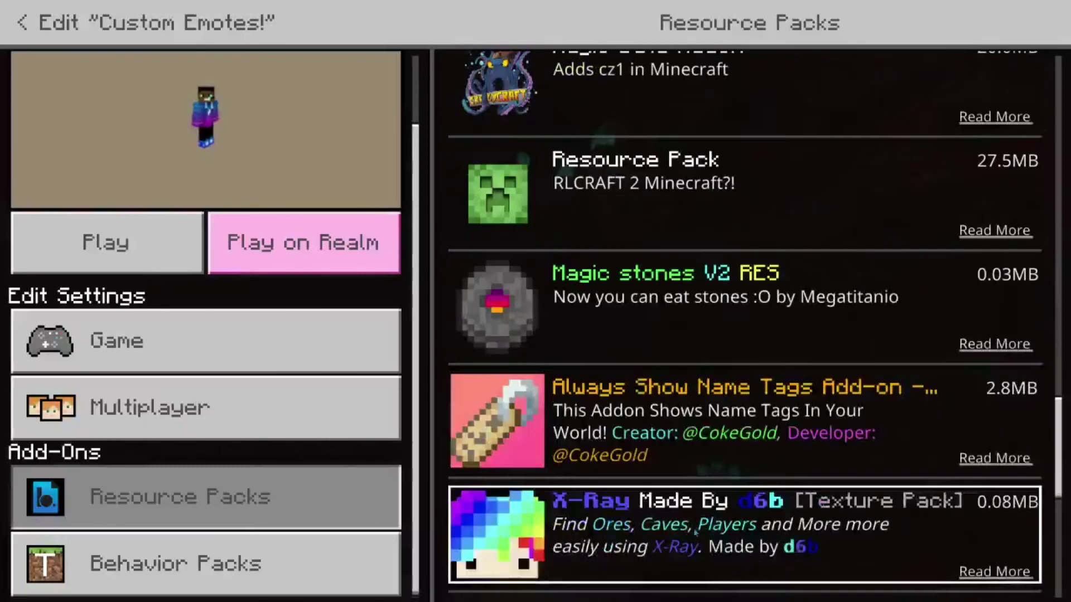
pyautogui.scroll(10, 685, 540)
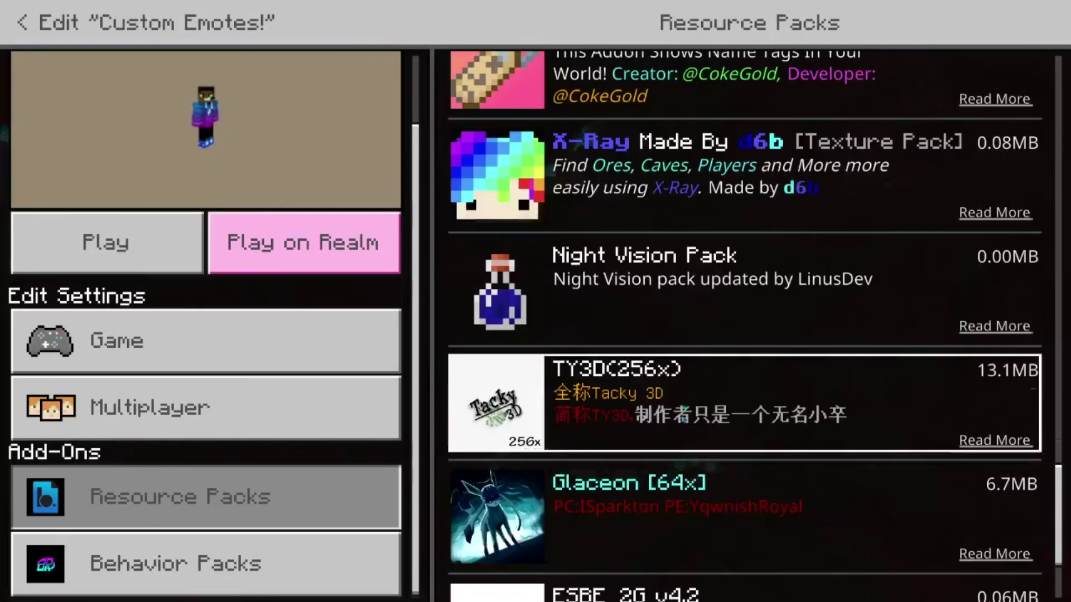
pyautogui.scroll(6, 1064, 301)
pyautogui.scroll(12, 1064, 301)
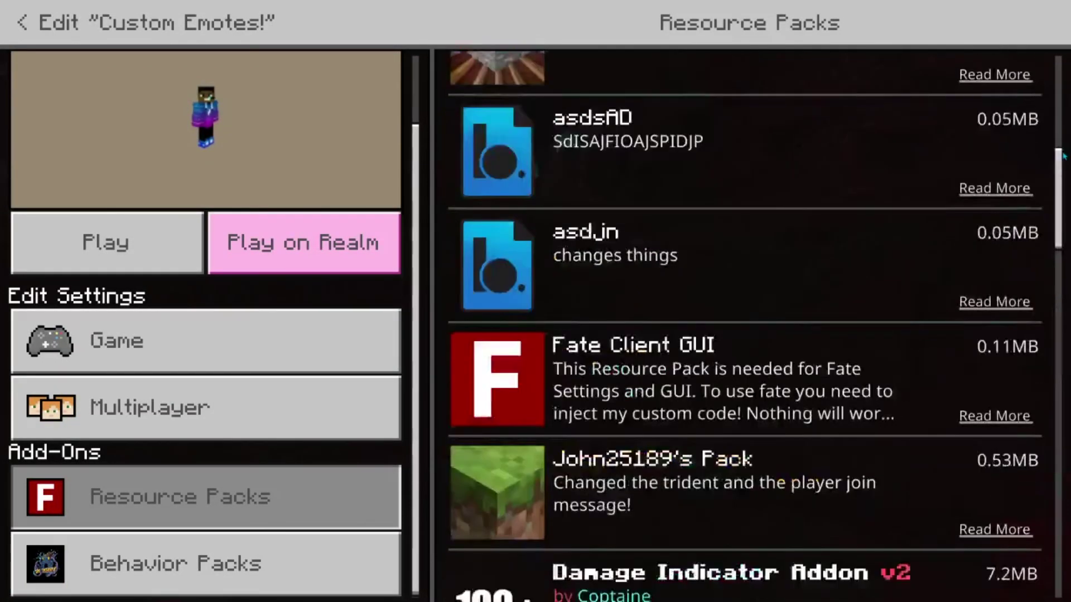
pyautogui.click(787, 273)
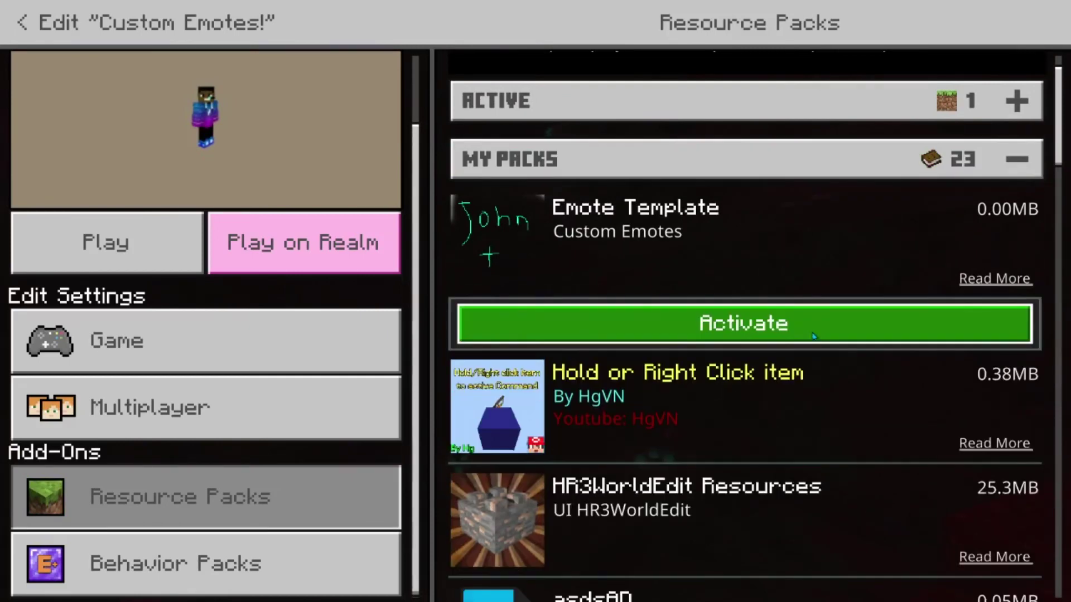
pyautogui.click(803, 336)
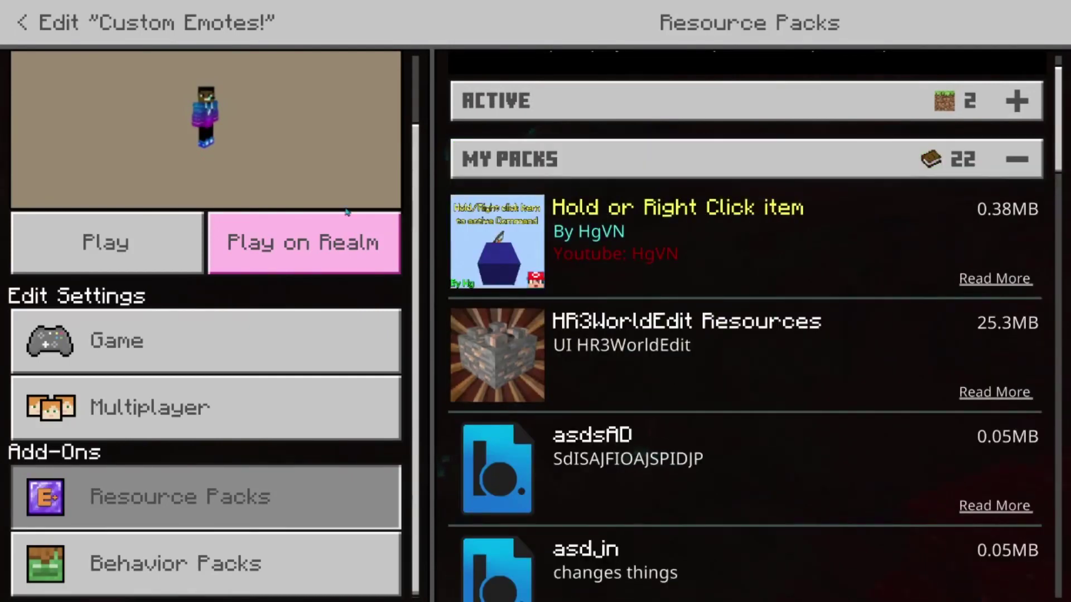
# Step: Return to the world's game settings and load the Custom Emotes! world
pyautogui.click(206, 341)
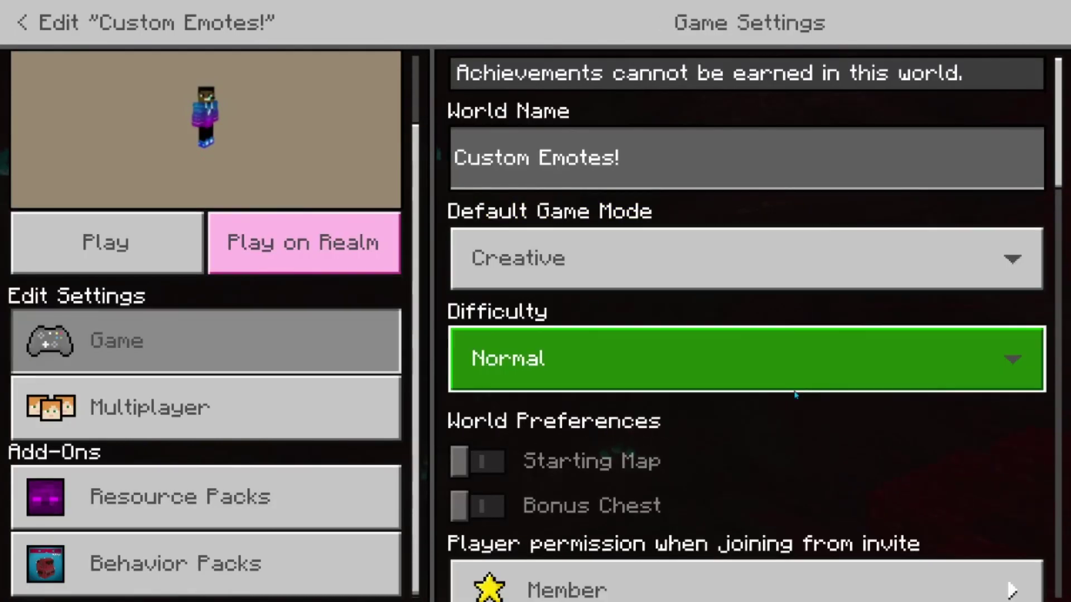
pyautogui.scroll(-5, 736, 357)
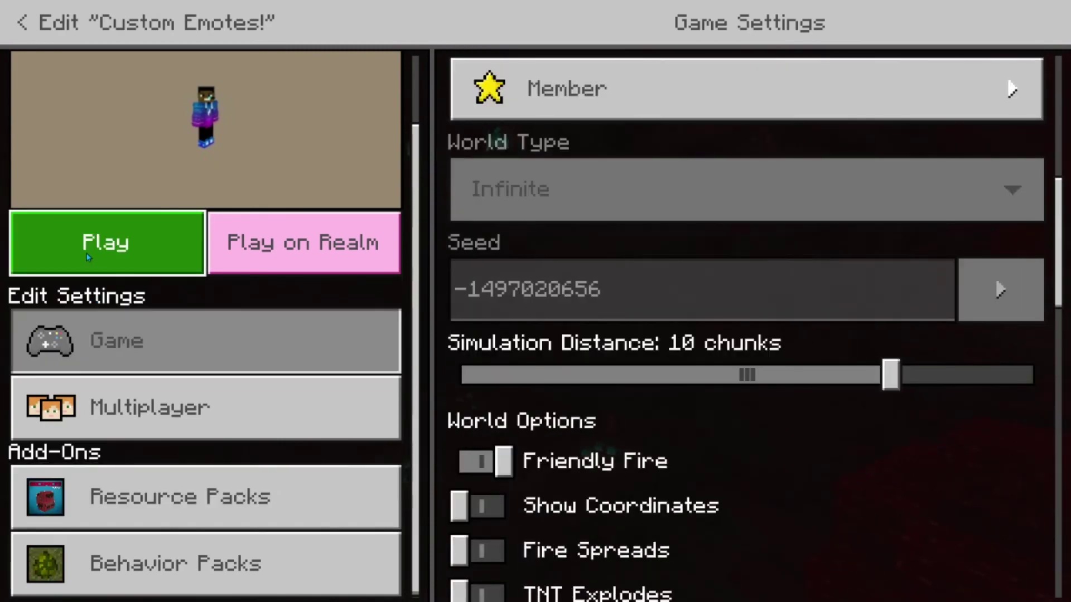
pyautogui.click(88, 258)
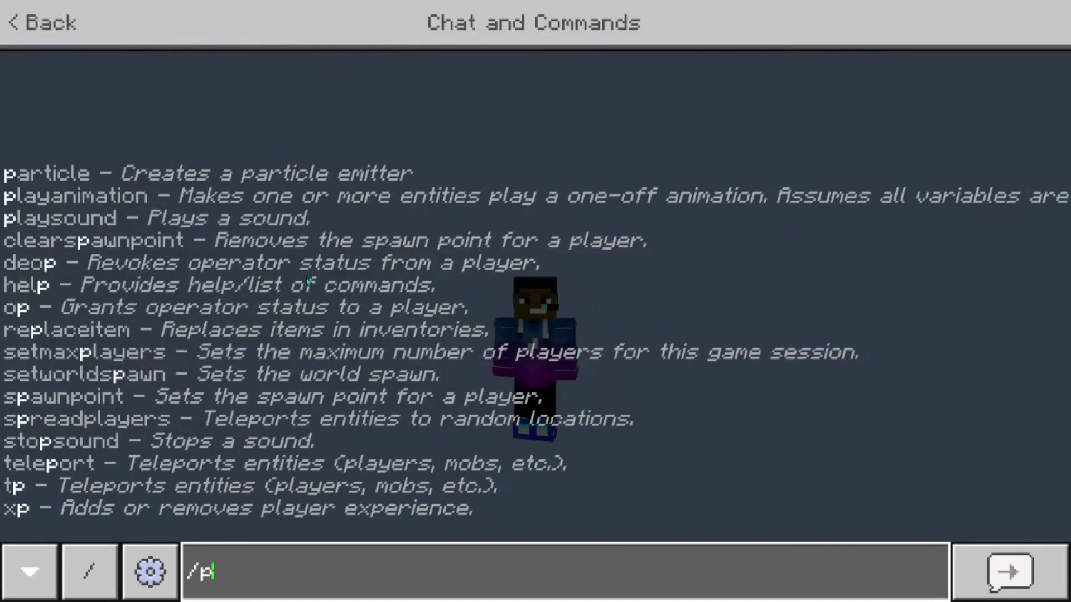
# Step: Enter a /playanimation command in chat with your player name and the dab animation
pyautogui.write('animation')
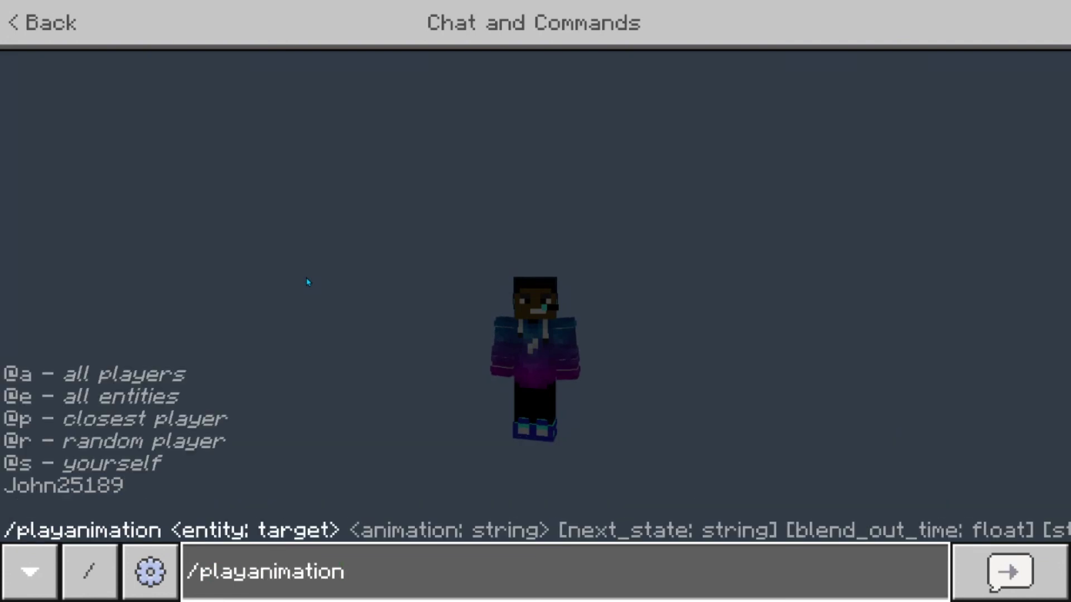
pyautogui.write(' John25189 ')
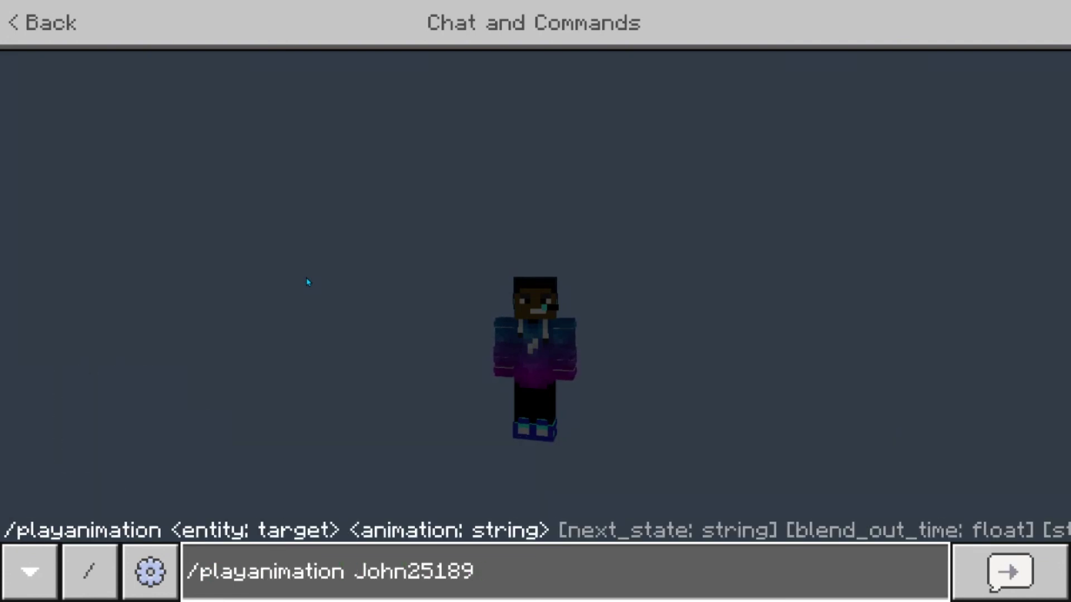
pyautogui.write('animation.player.')
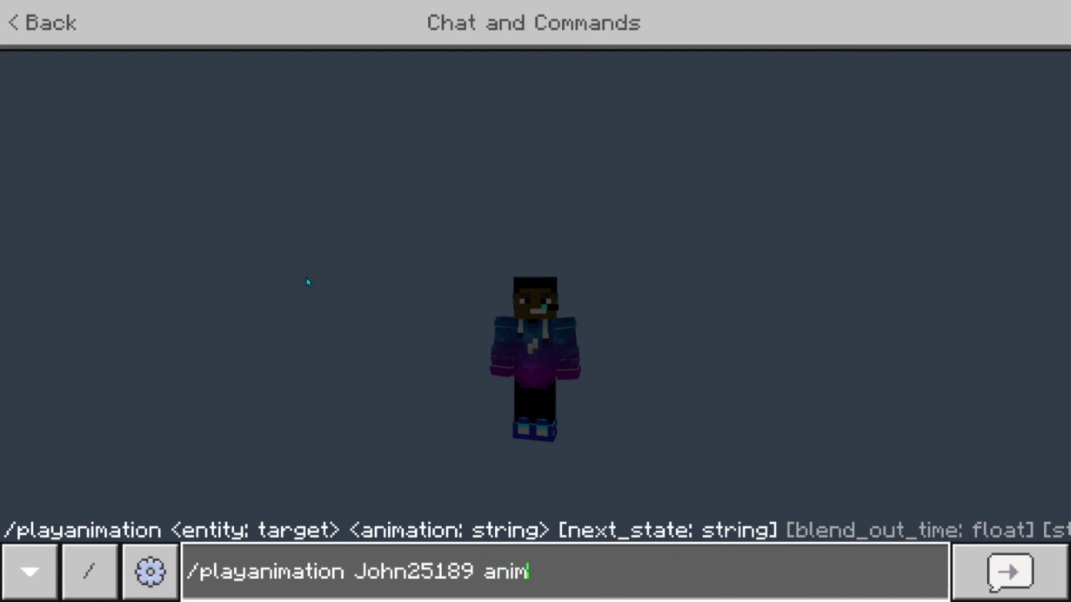